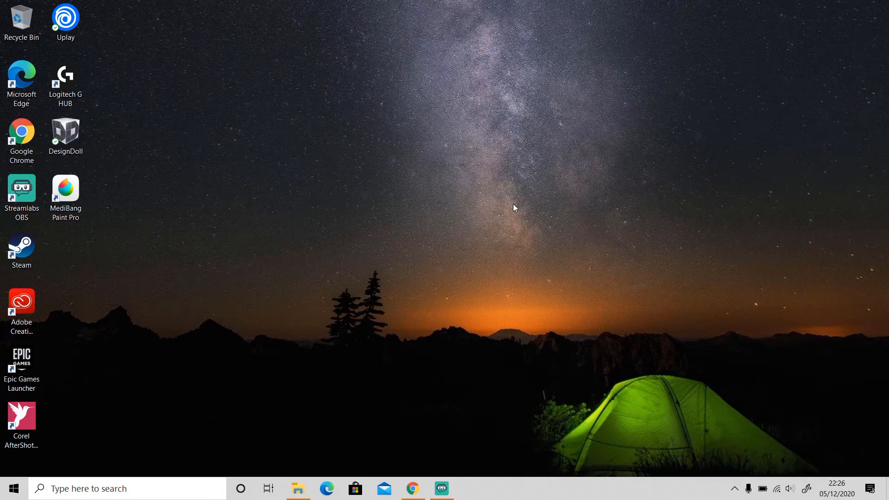
# Step: Bring the Capture One website forward in Chrome and scroll through its homepage
pyautogui.click(413, 488)
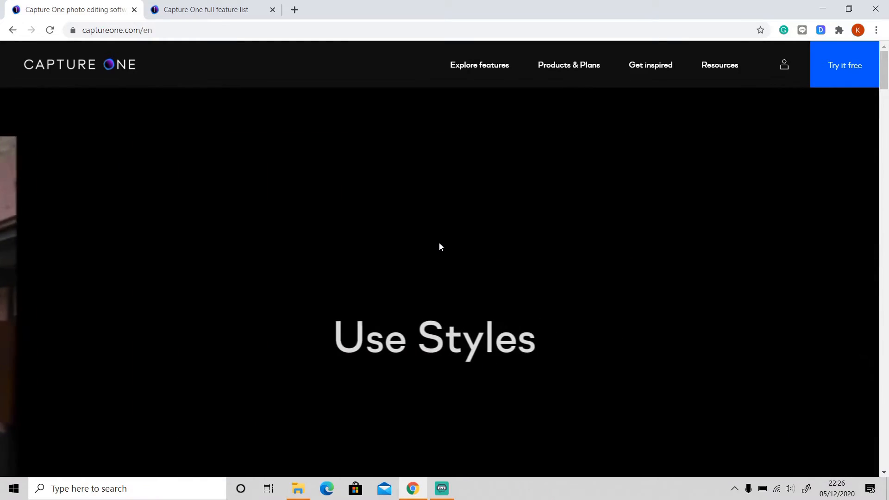
pyautogui.scroll(-1, 439, 247)
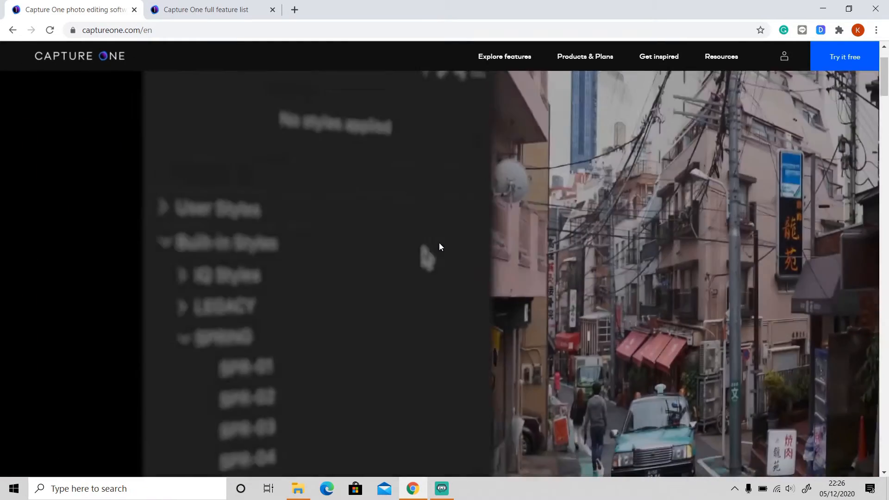
pyautogui.scroll(-10, 439, 246)
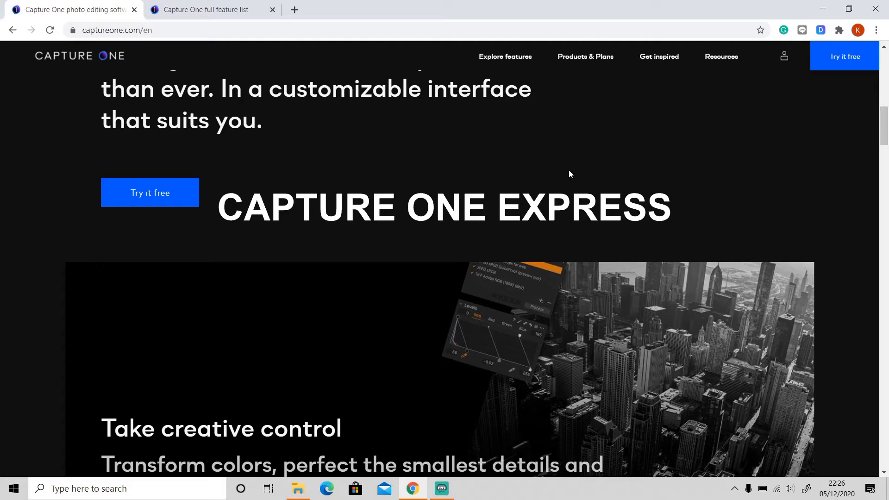
# Step: Browse the Capture One full feature list, then return to the homepage tab
pyautogui.click(206, 7)
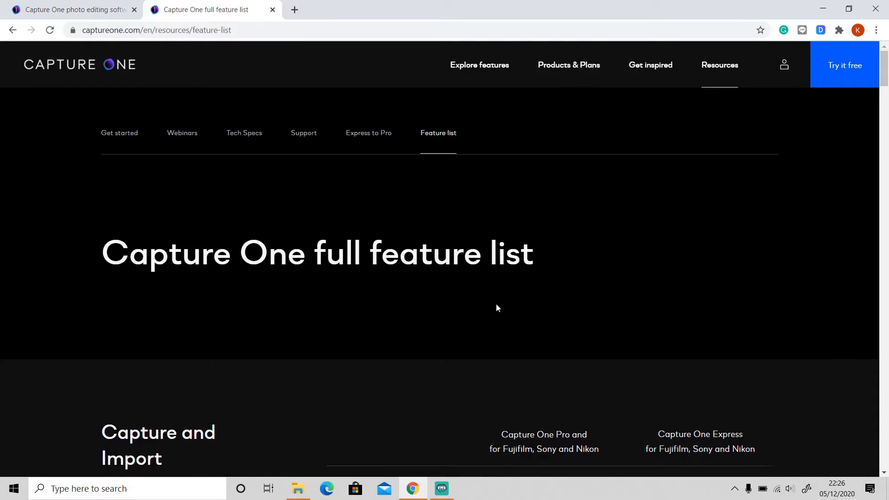
pyautogui.scroll(-1, 497, 304)
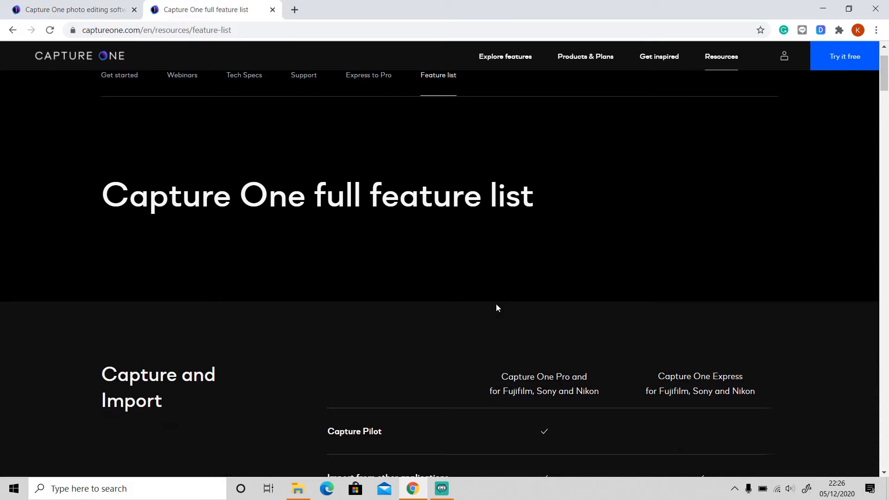
pyautogui.scroll(-1, 497, 308)
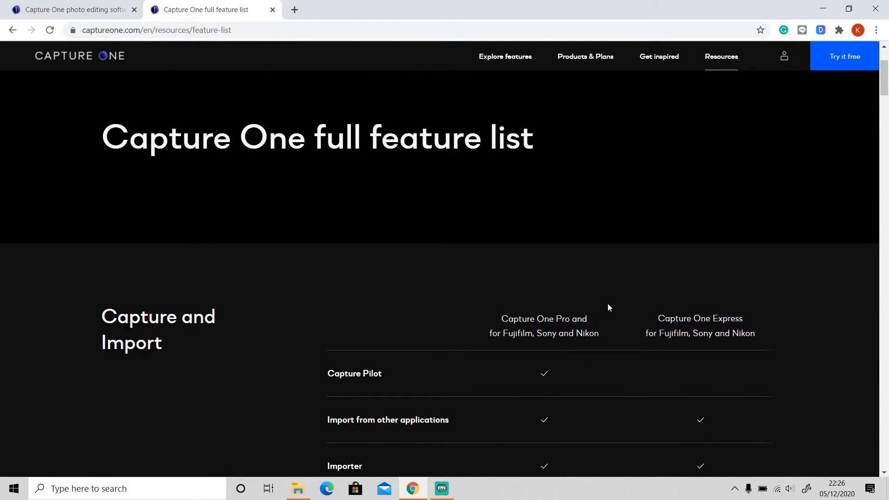
pyautogui.scroll(-1, 611, 302)
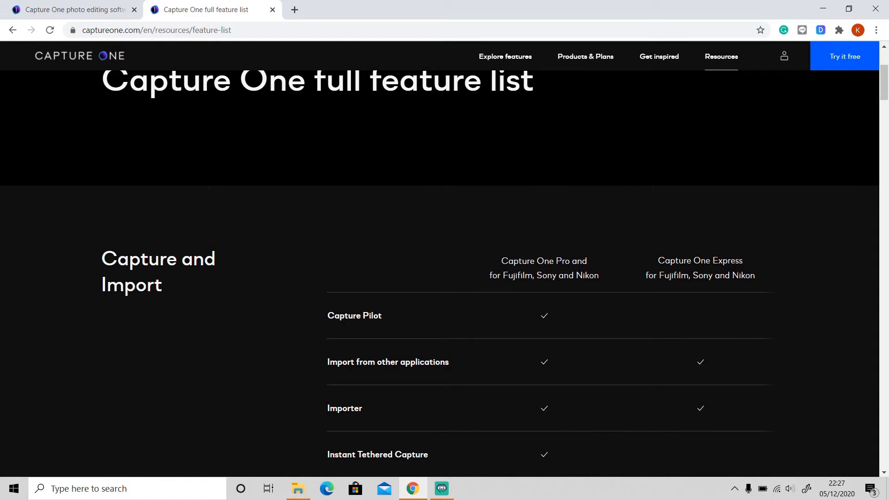
pyautogui.moveTo(888, 91); pyautogui.dragTo(887, 471)
pyautogui.hotkey('ctrl', 'Tab')
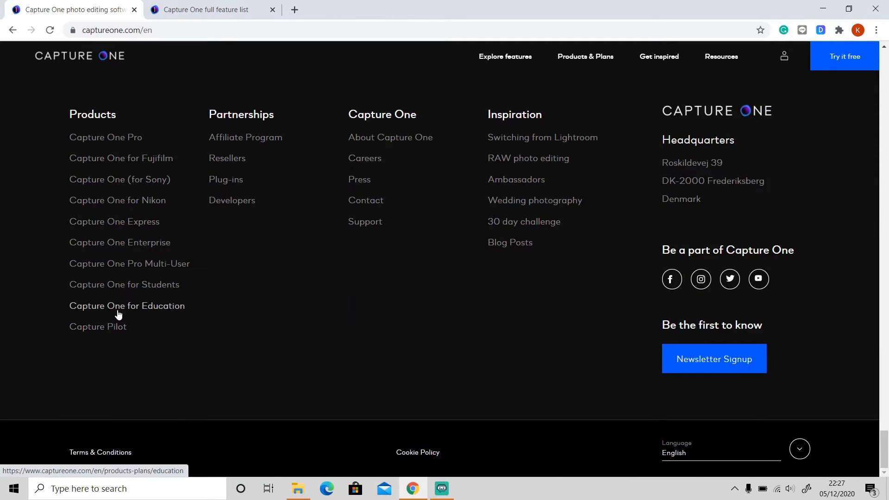
# Step: Open Products & Plans in a new tab, glance at Explore plans, and close it
pyautogui.scroll(1, 116, 315)
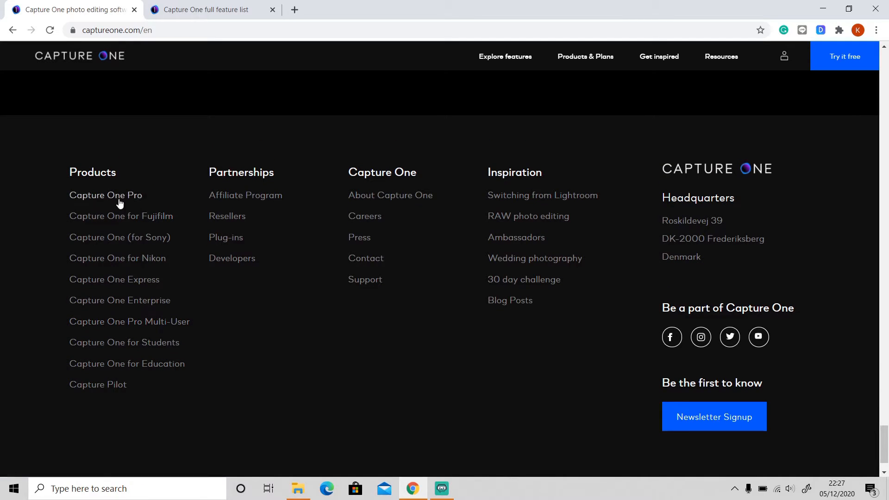
pyautogui.rightClick(587, 59)
pyautogui.click(598, 65)
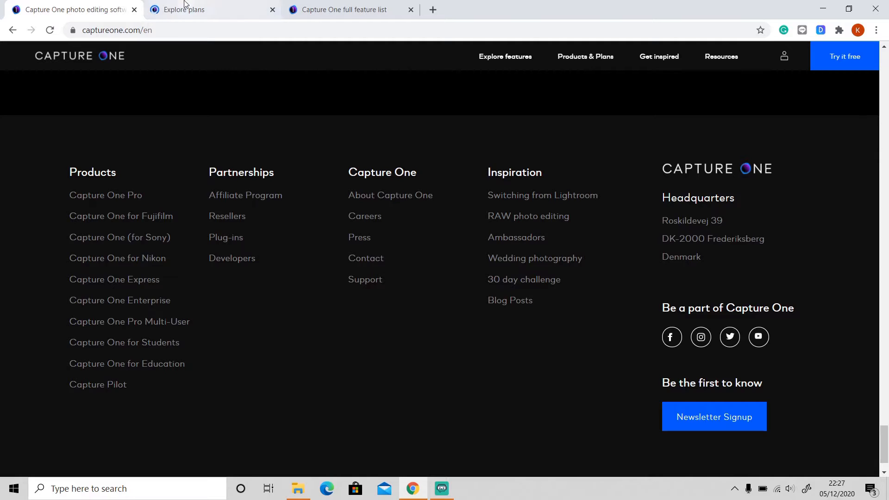
pyautogui.click(184, 5)
pyautogui.hotkey('ctrl', 'w')
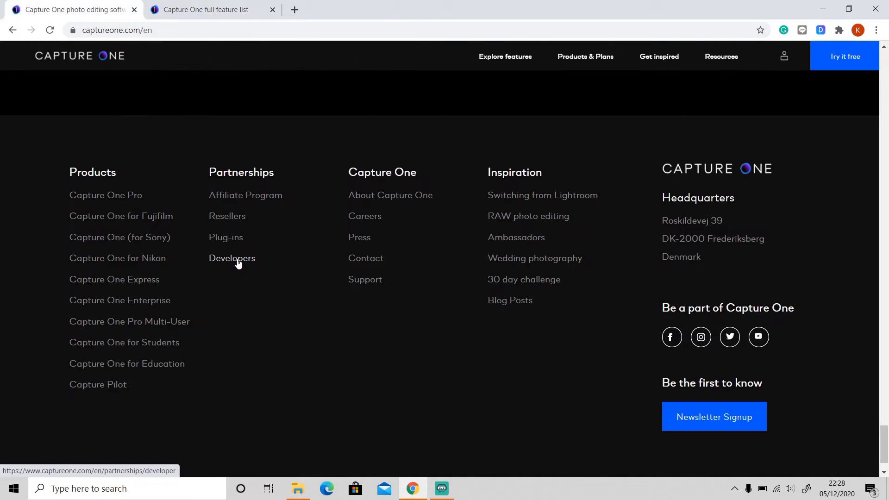
pyautogui.scroll(1, 238, 264)
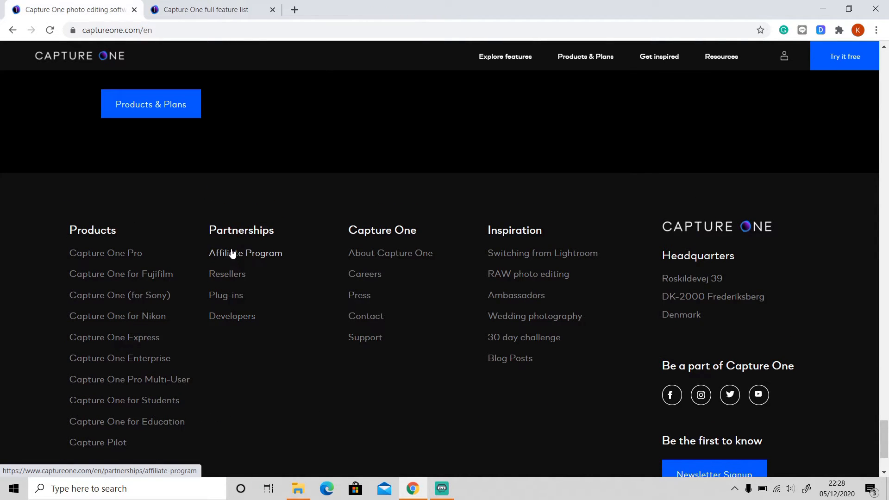
# Step: Open Capture One Express in a new tab and scroll to its Fujifilm and Sony editions
pyautogui.rightClick(119, 341)
pyautogui.click(133, 350)
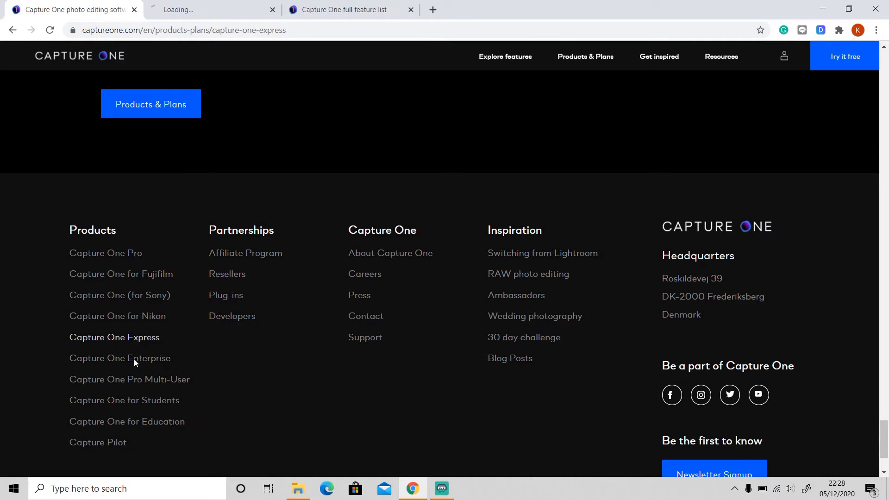
pyautogui.click(50, 31)
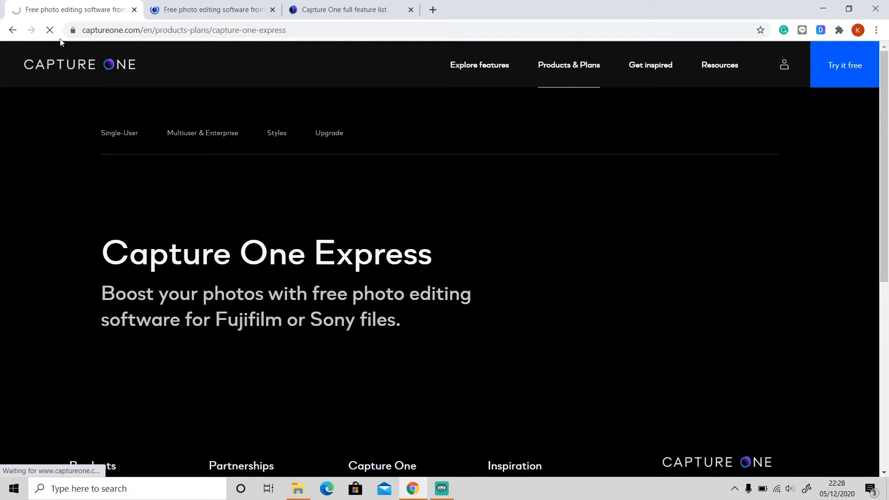
pyautogui.click(220, 4)
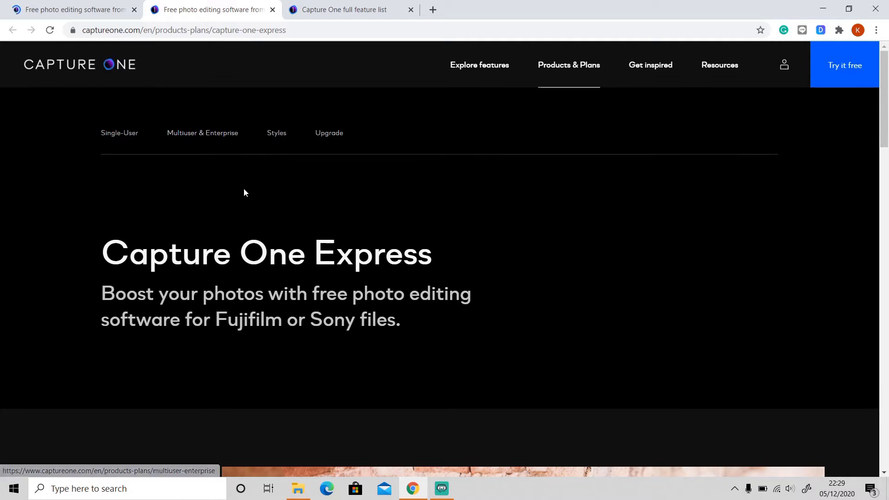
pyautogui.scroll(-4, 195, 200)
pyautogui.scroll(-1, 195, 209)
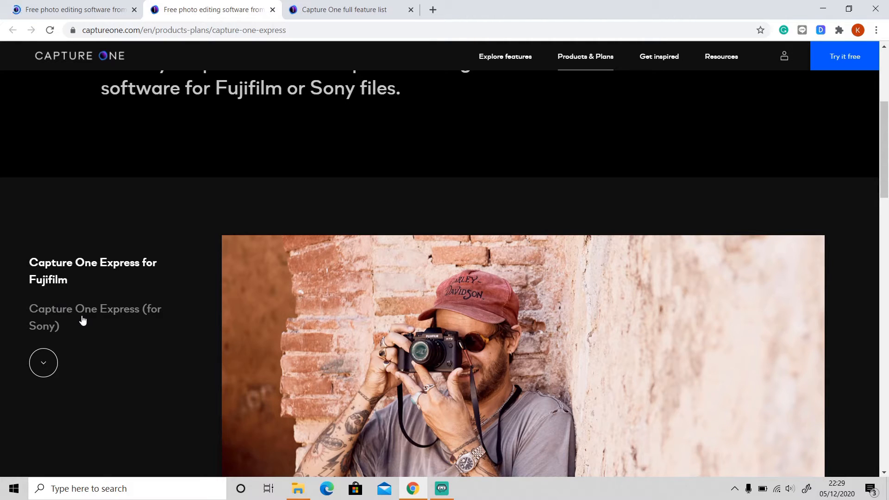
pyautogui.scroll(-7, 206, 330)
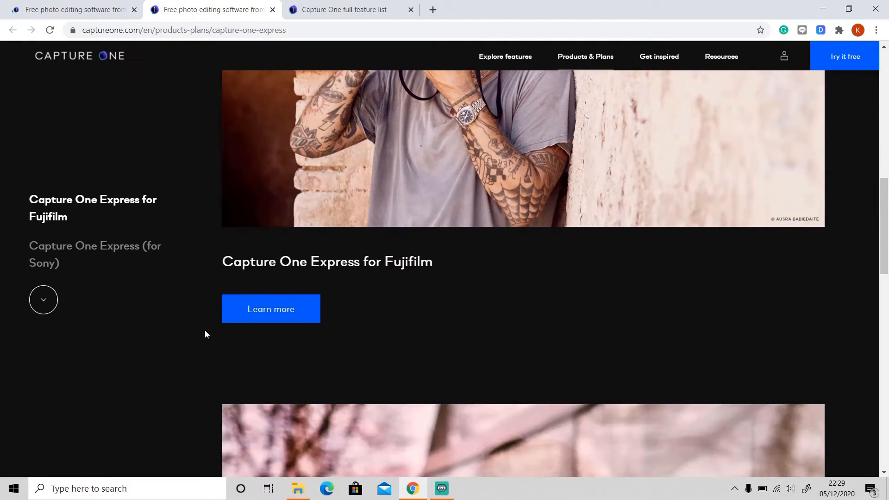
pyautogui.scroll(-7, 206, 333)
pyautogui.scroll(7, 201, 332)
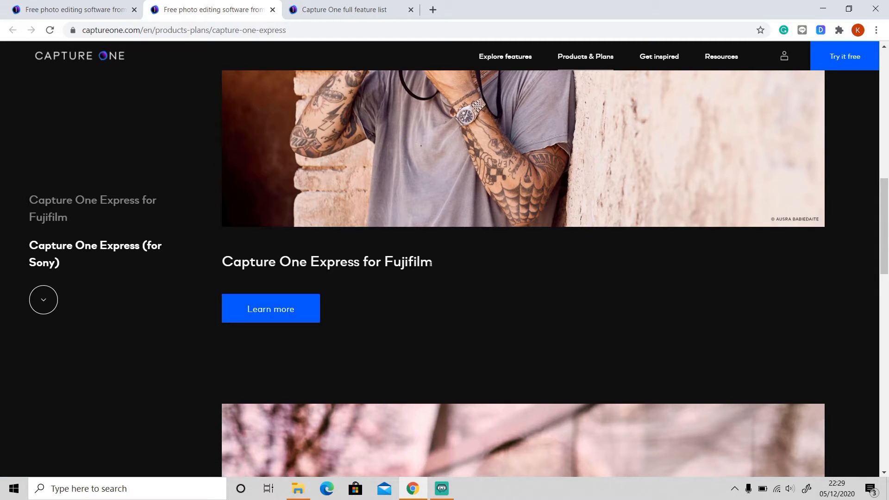
pyautogui.scroll(-7, 430, 263)
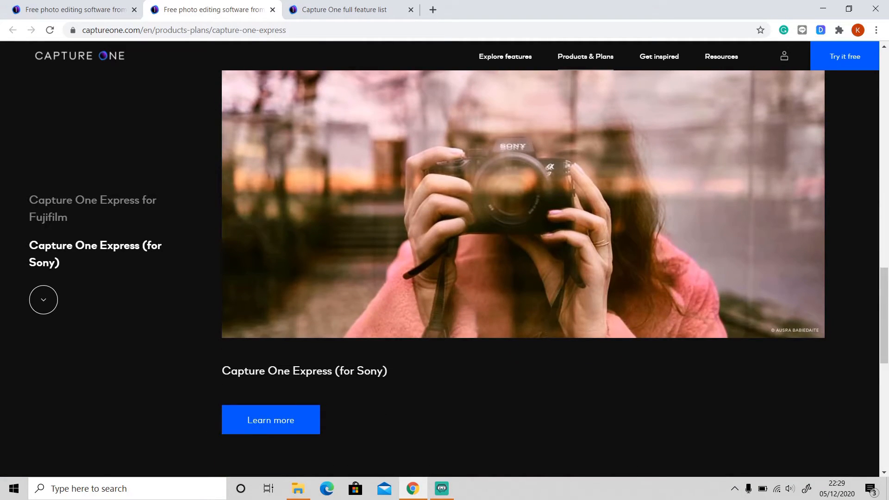
pyautogui.scroll(8, 328, 369)
# Step: Open the Express for Fujifilm download page and close the extra Fujifilm product tab
pyautogui.rightClick(284, 372)
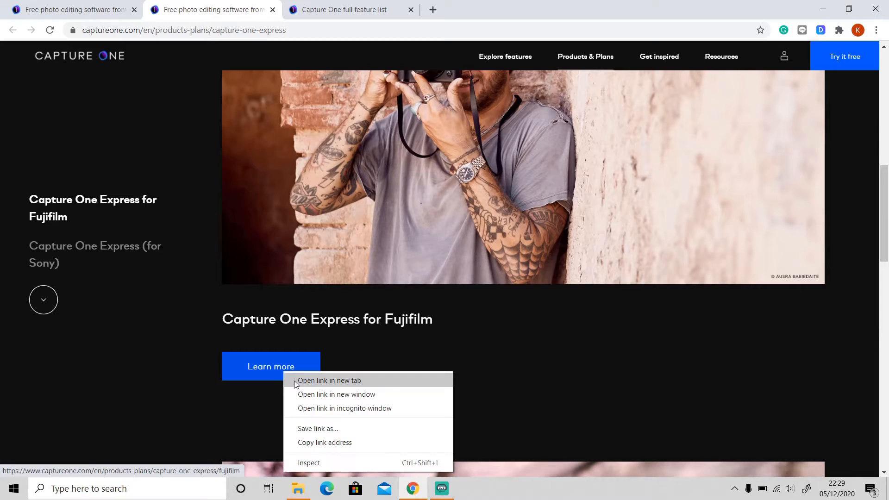
pyautogui.click(330, 380)
pyautogui.click(298, 377)
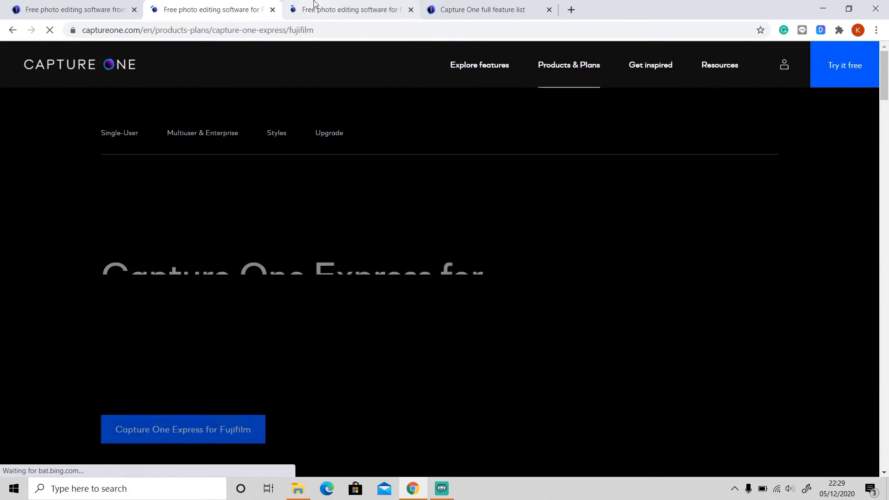
pyautogui.scroll(-2, 367, 204)
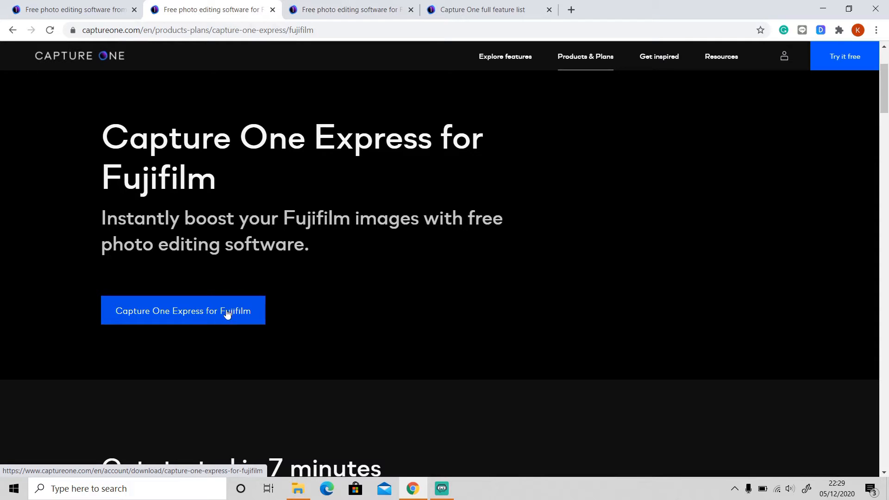
pyautogui.click(210, 315)
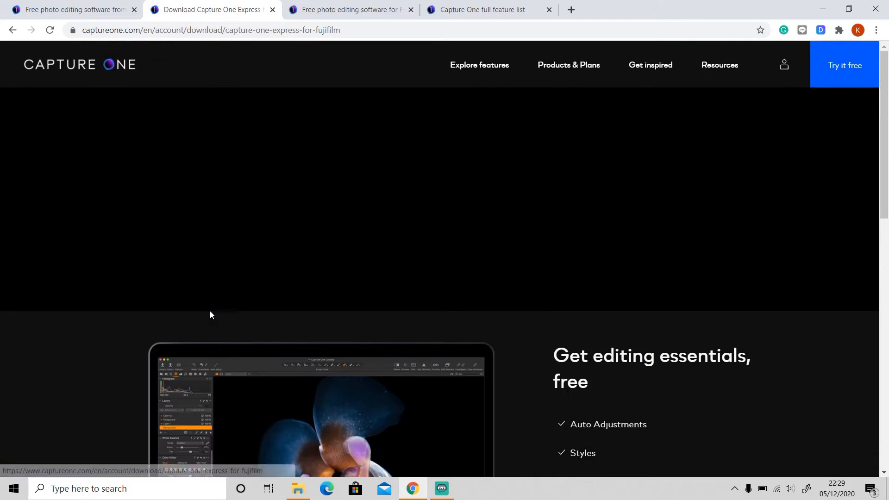
pyautogui.scroll(-2, 220, 306)
pyautogui.scroll(-3, 219, 305)
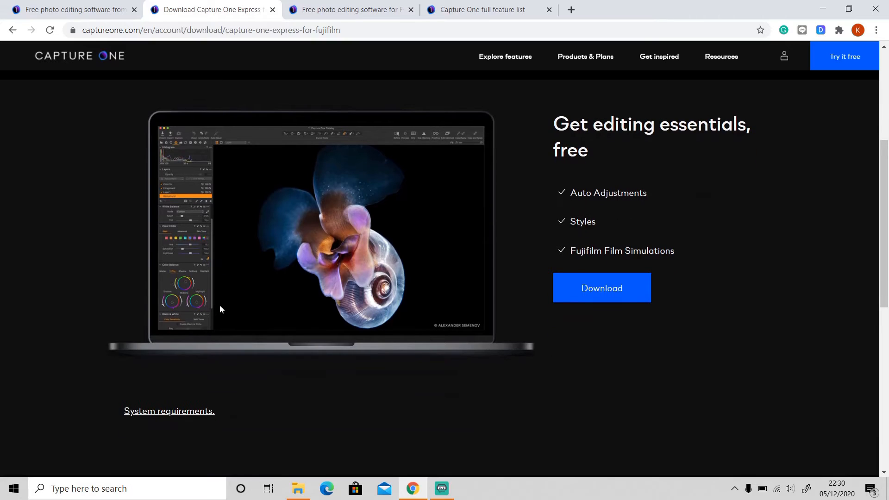
pyautogui.scroll(2, 220, 304)
pyautogui.click(371, 7)
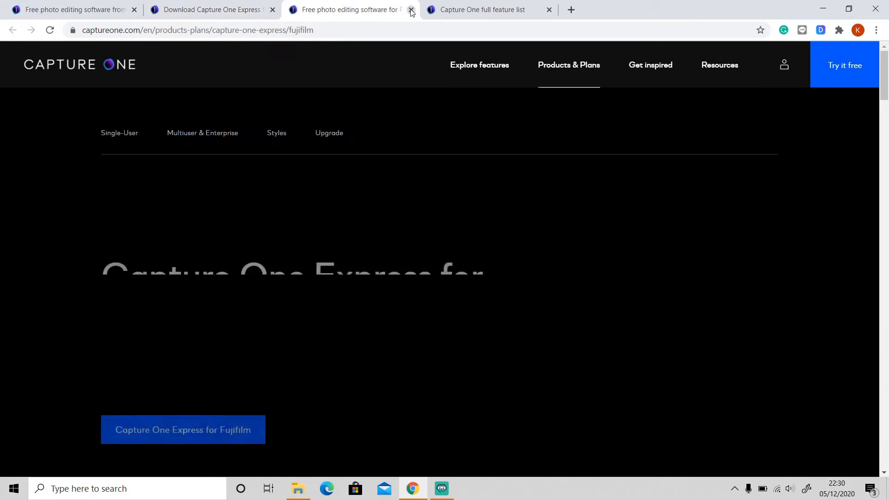
pyautogui.click(411, 9)
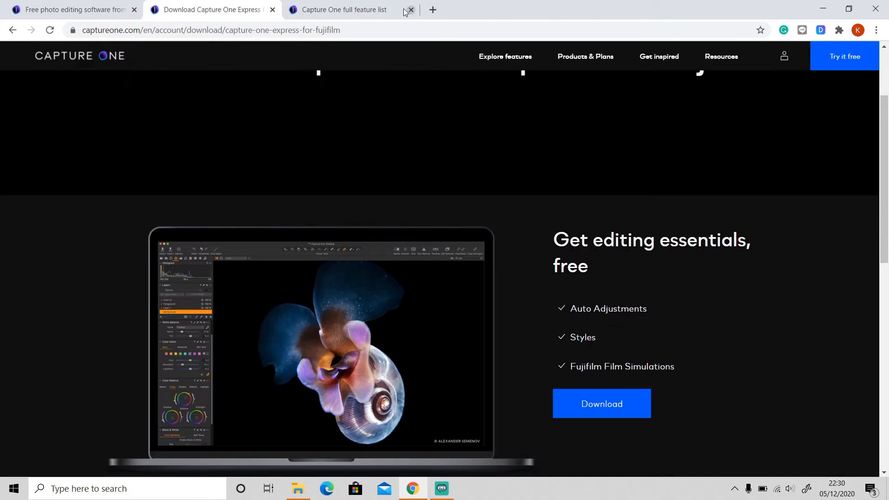
# Step: Change the download URL ending to 'nikon' to load Express for Nikon, then return to the overview tab
pyautogui.click(376, 31)
pyautogui.click(377, 30)
pyautogui.press('BackSpace')
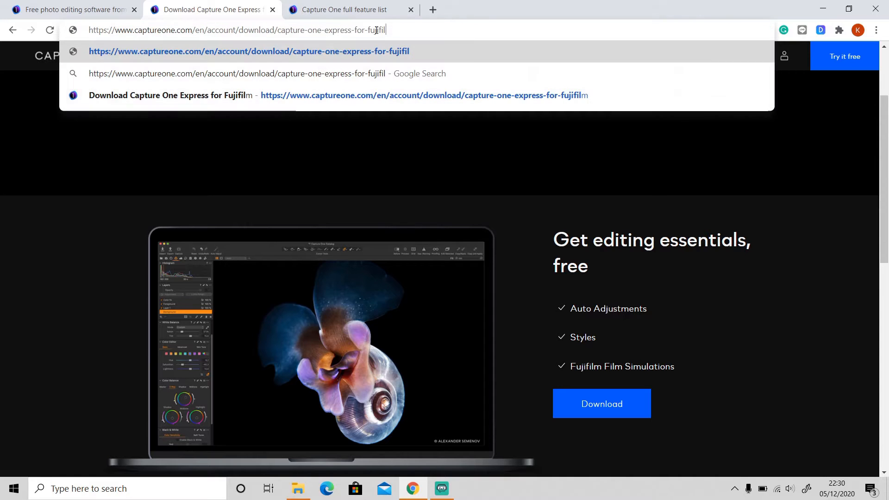
pyautogui.press('BackSpace')
pyautogui.press('BackSpace')
pyautogui.press('BackSpace')
pyautogui.press('BackSpace')
pyautogui.press('BackSpace')
pyautogui.press('BackSpace')
pyautogui.press('BackSpace')
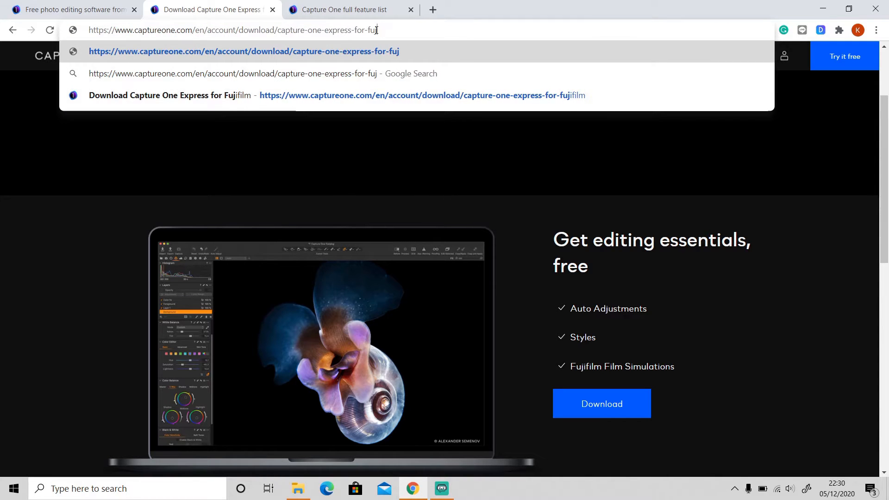
pyautogui.write('ni')
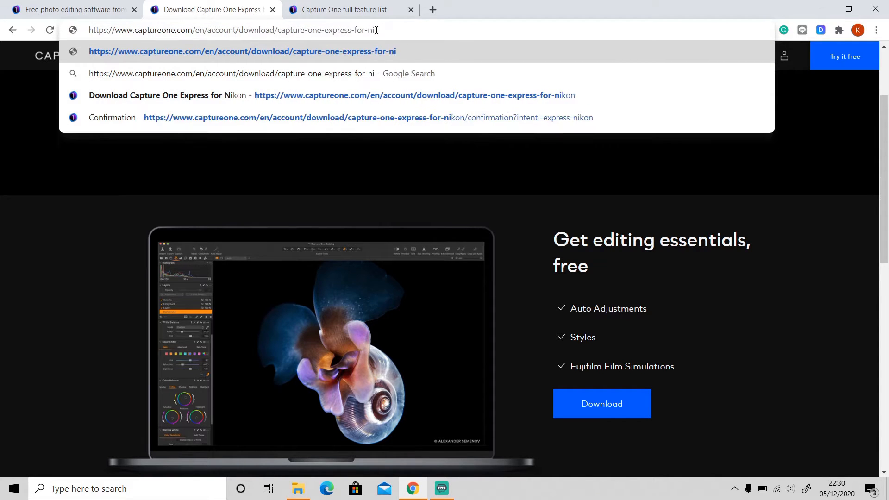
pyautogui.write('kon')
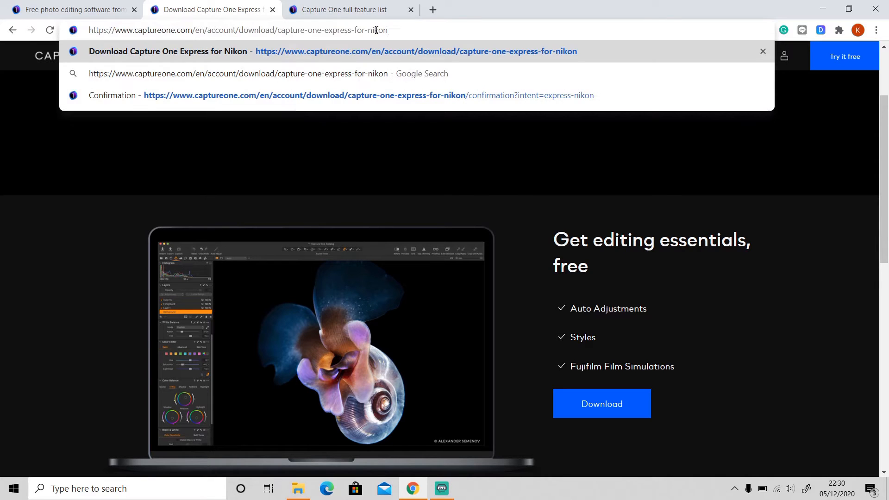
pyautogui.press('Return')
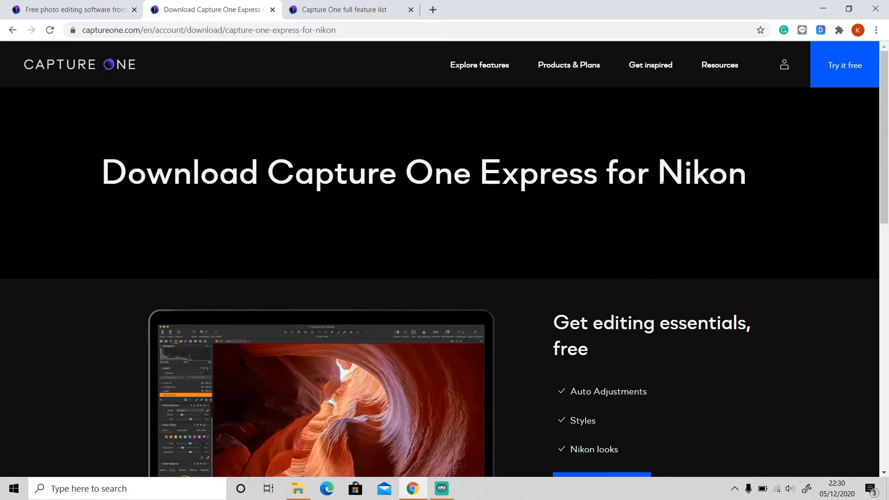
pyautogui.click(76, 11)
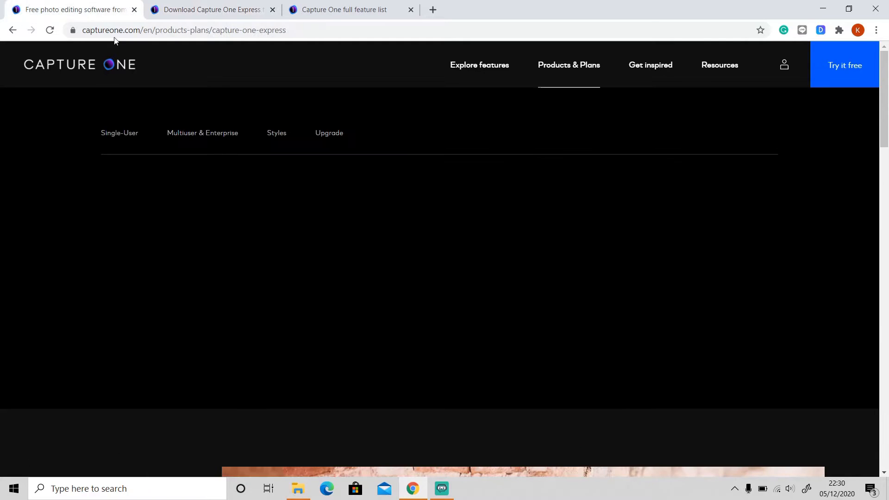
# Step: Scroll the Express page, then go back to the Nikon download tab
pyautogui.scroll(-6, 281, 234)
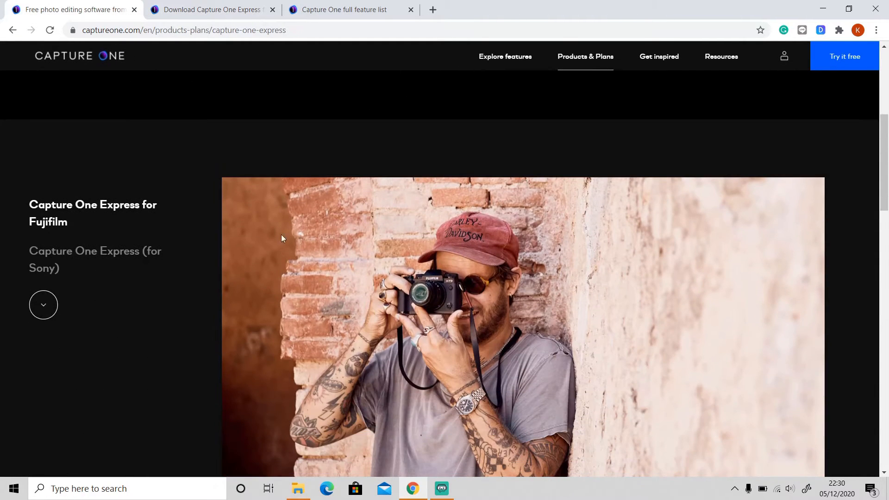
pyautogui.scroll(-5, 249, 276)
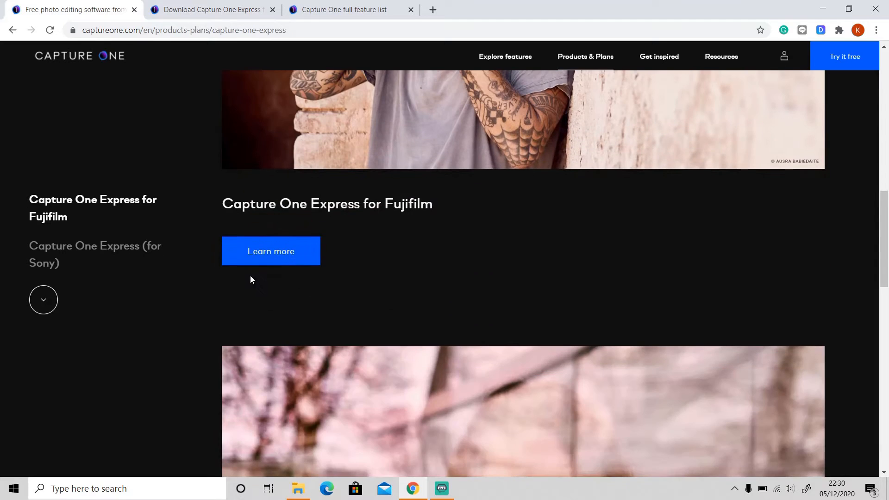
pyautogui.scroll(3, 250, 275)
pyautogui.click(189, 4)
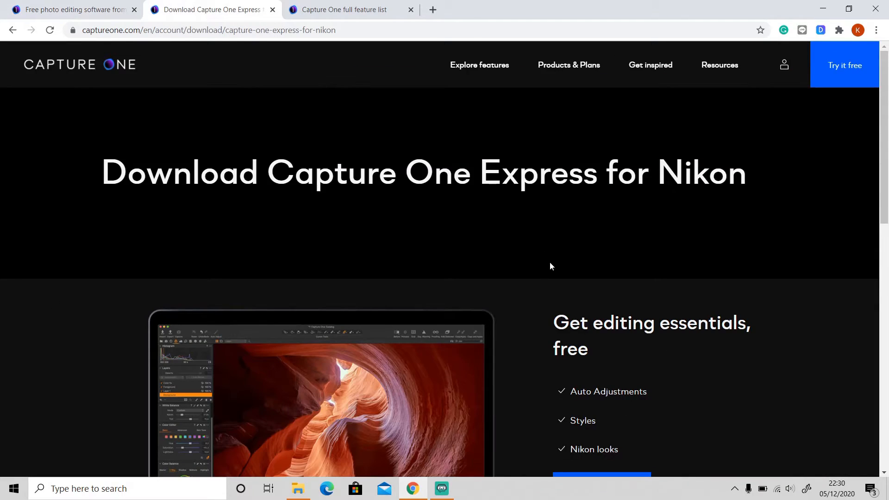
# Step: Start the Express for Nikon download and scroll through the empty Create your account form
pyautogui.scroll(-3, 550, 264)
pyautogui.click(620, 315)
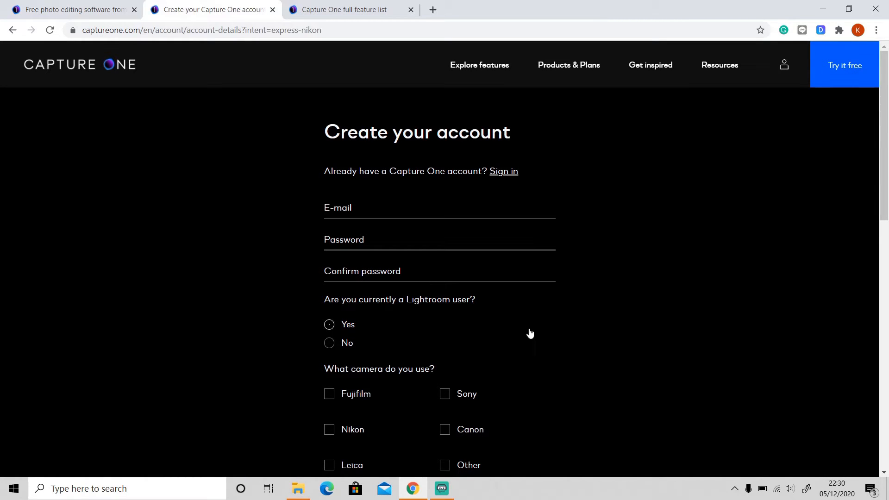
pyautogui.click(464, 345)
pyautogui.scroll(-1, 460, 343)
pyautogui.scroll(-1, 460, 340)
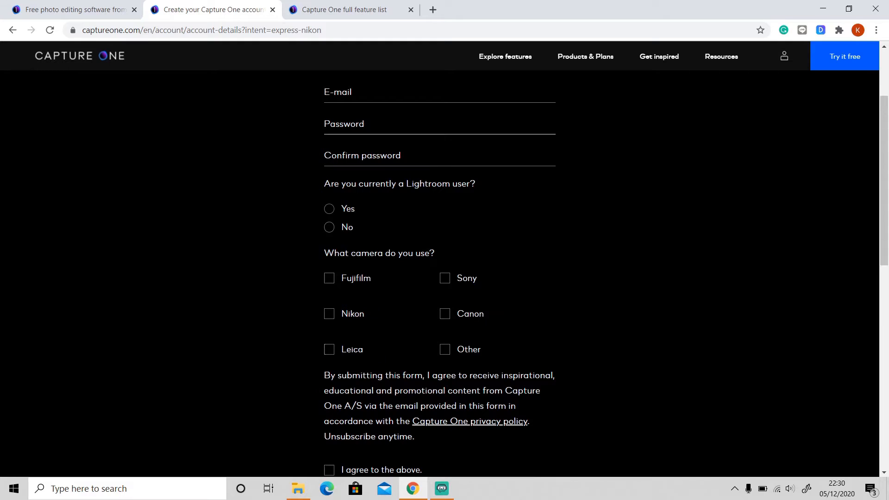
pyautogui.scroll(-3, 377, 380)
pyautogui.scroll(2, 377, 381)
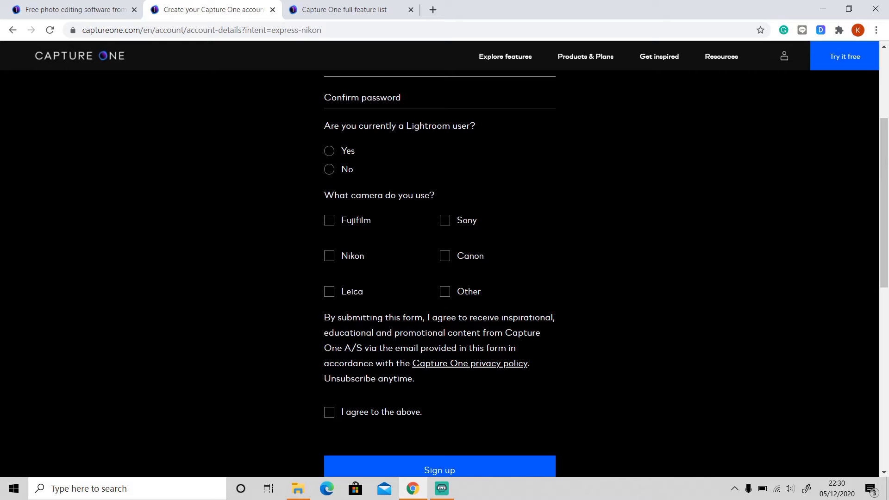
pyautogui.scroll(3, 367, 324)
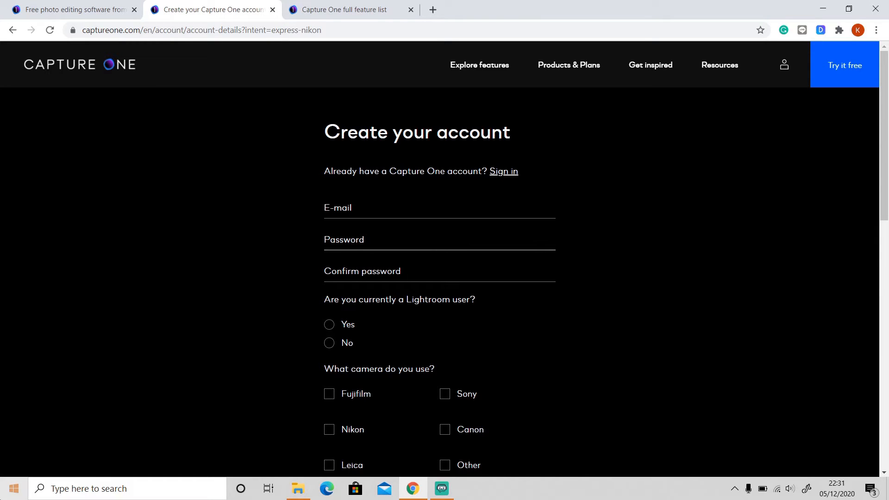
# Step: Launch Capture One 20, view WHAT'S NEW in the Resource Hub, and close it
pyautogui.click(14, 489)
pyautogui.click(90, 141)
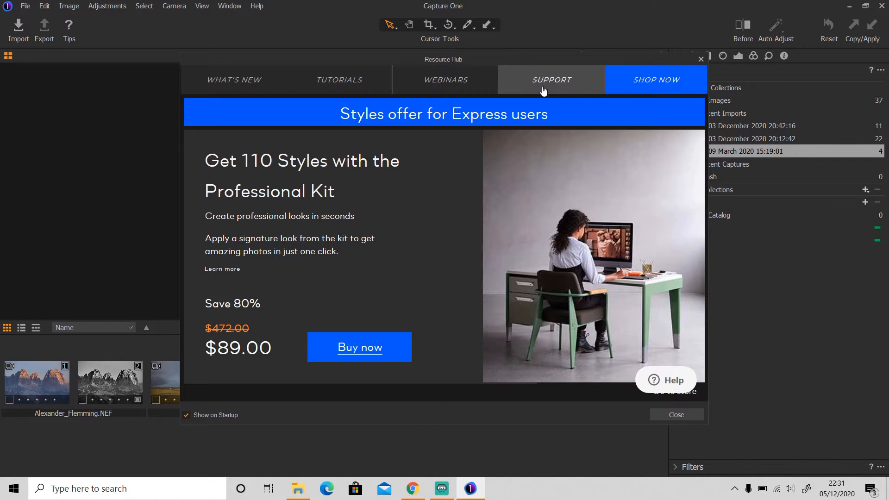
pyautogui.click(248, 79)
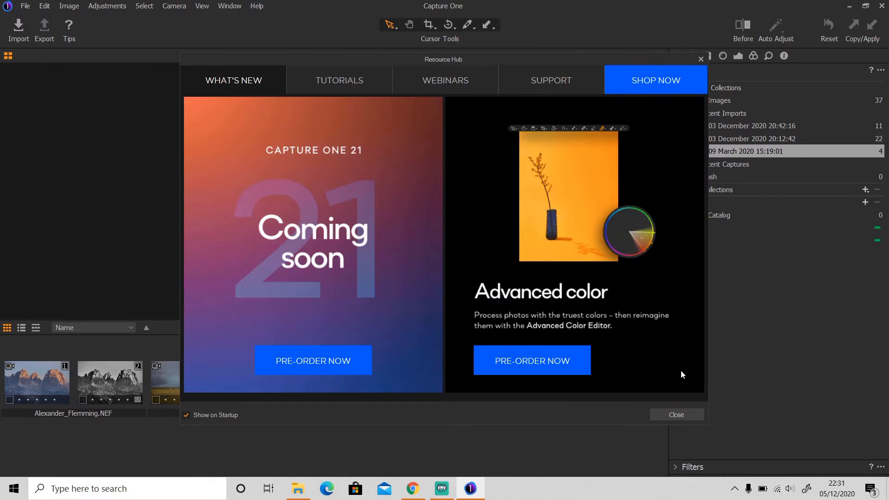
pyautogui.click(675, 415)
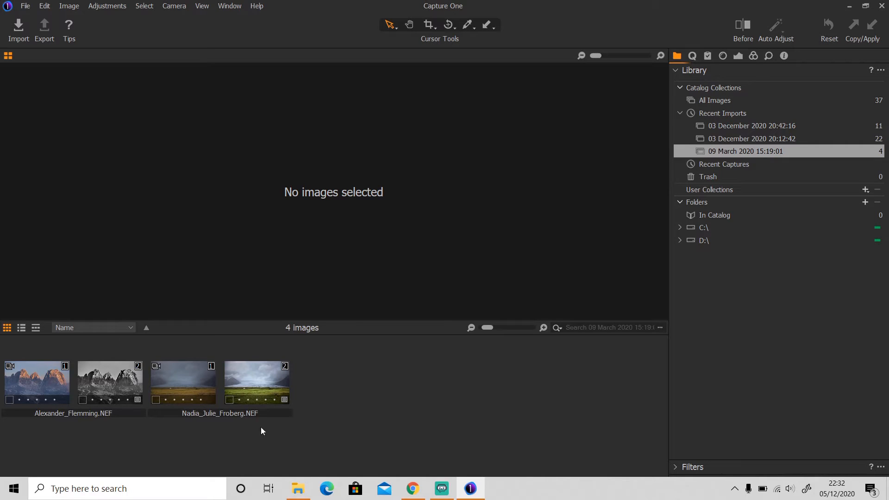
pyautogui.click(32, 377)
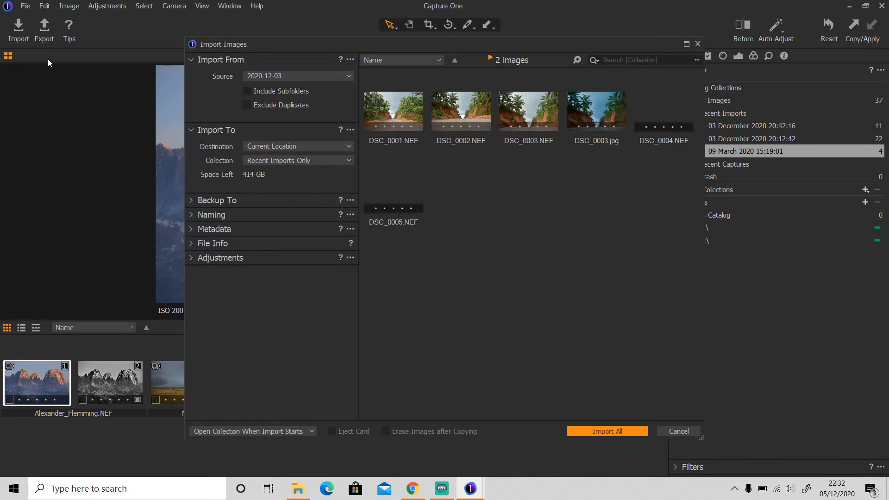
# Step: Keep source 2020-12-03, select DSC_0001 and DSC_0002, clear them, and cancel the import
pyautogui.click(274, 77)
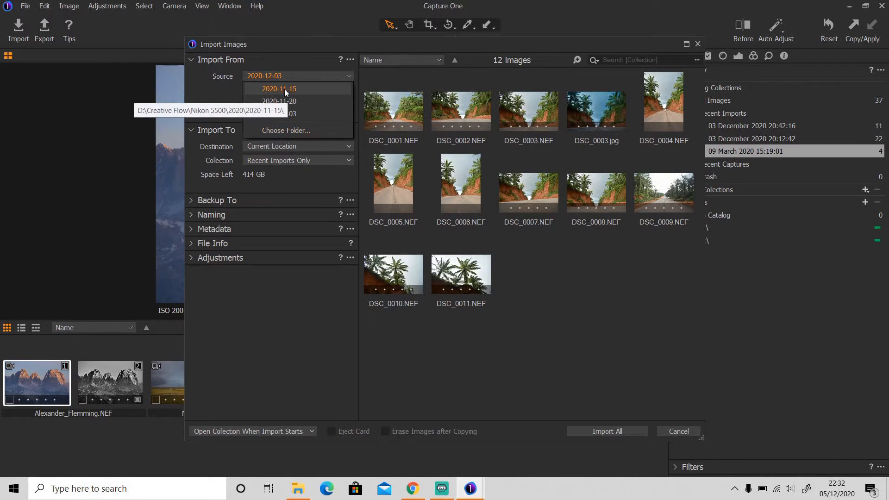
pyautogui.click(283, 114)
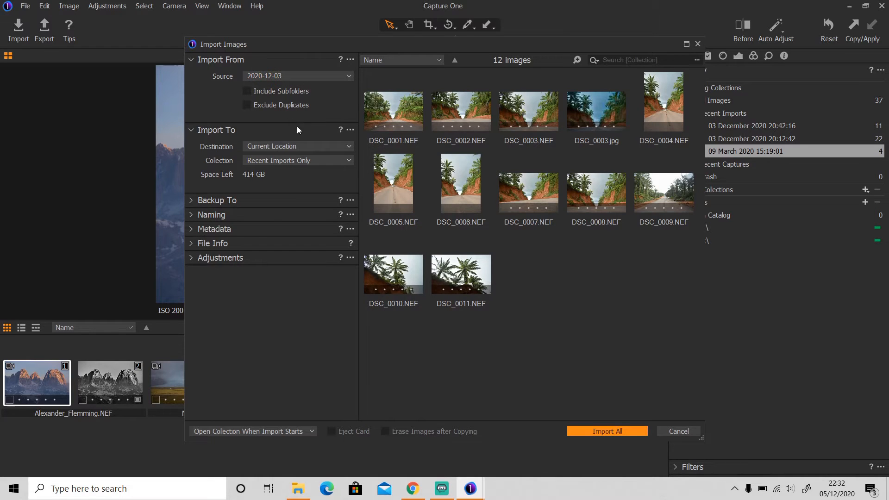
pyautogui.click(408, 113)
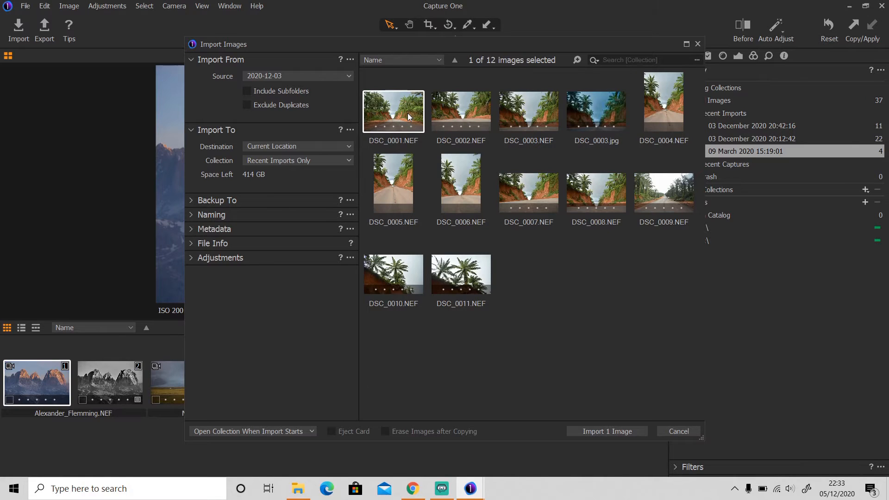
pyautogui.keyDown('ctrl'); pyautogui.click(462, 109); pyautogui.keyUp('ctrl')
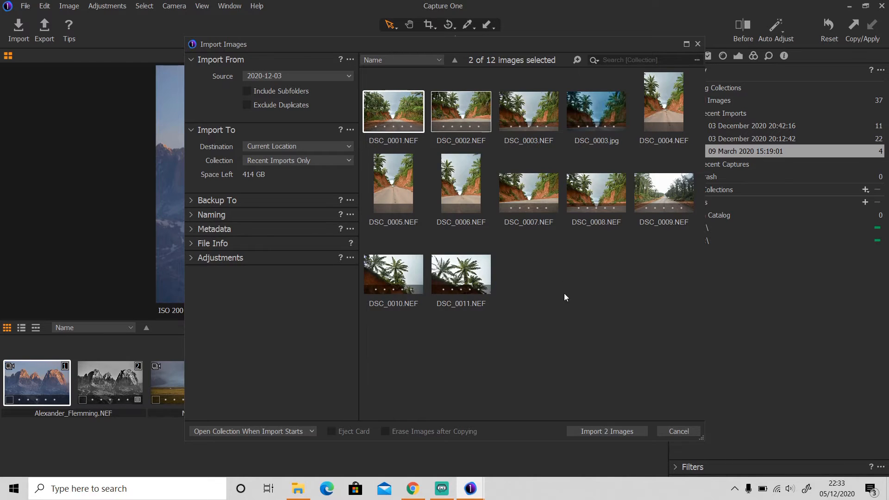
pyautogui.click(592, 299)
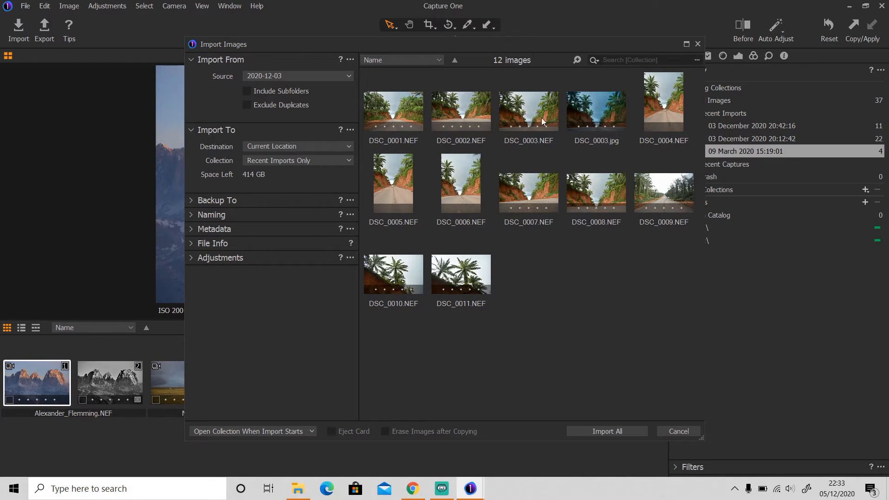
pyautogui.click(682, 432)
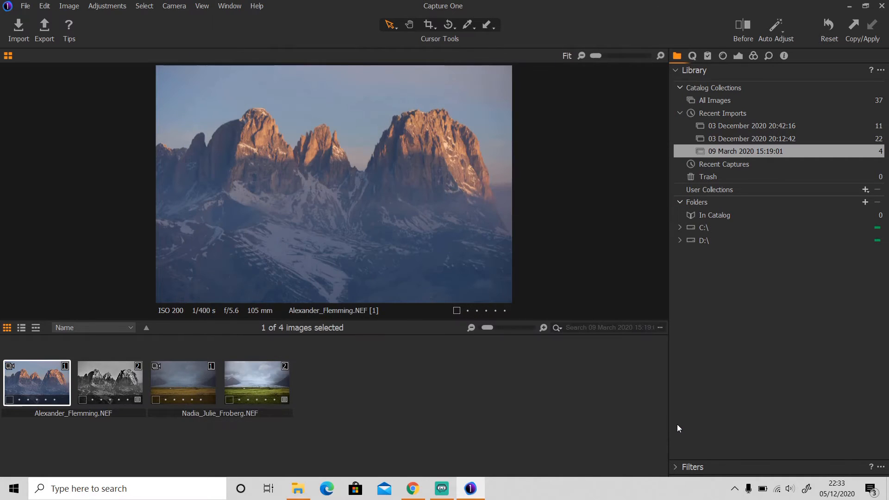
# Step: Open the 03 December 2020 20:42:16 import, view DSC_0003.NEF, and show Quick adjustments
pyautogui.click(730, 127)
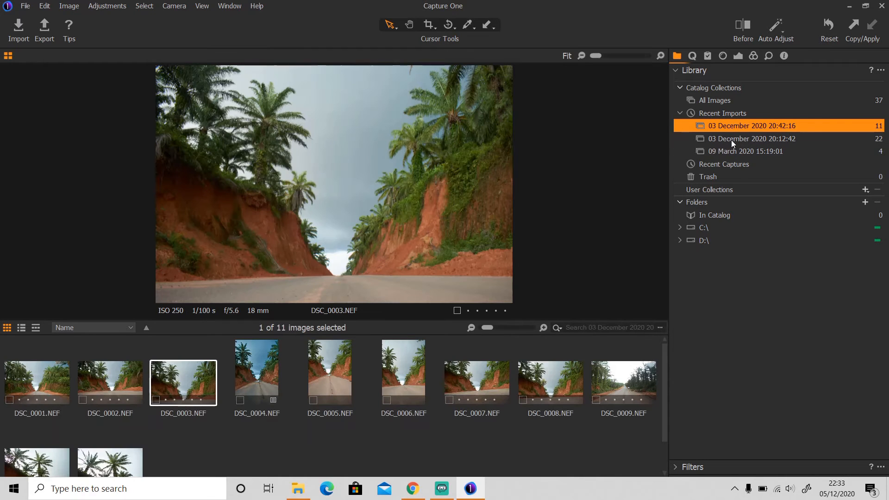
pyautogui.click(121, 382)
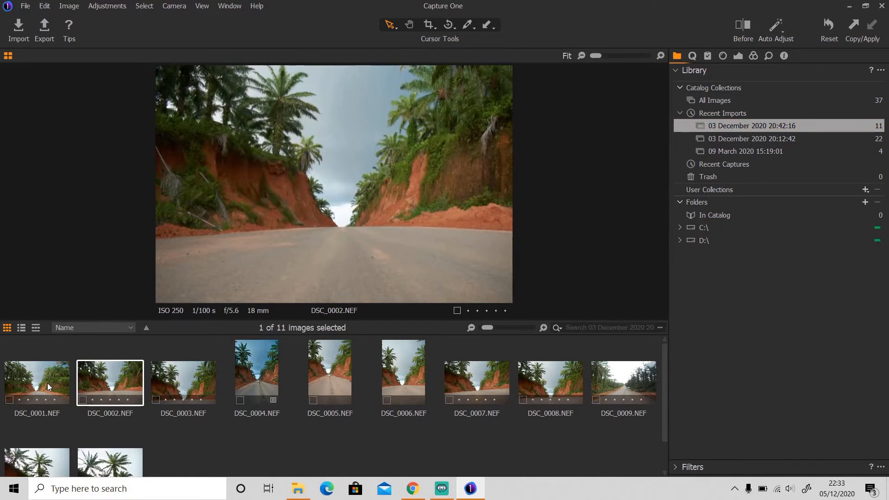
pyautogui.click(48, 383)
pyautogui.click(131, 386)
pyautogui.click(191, 385)
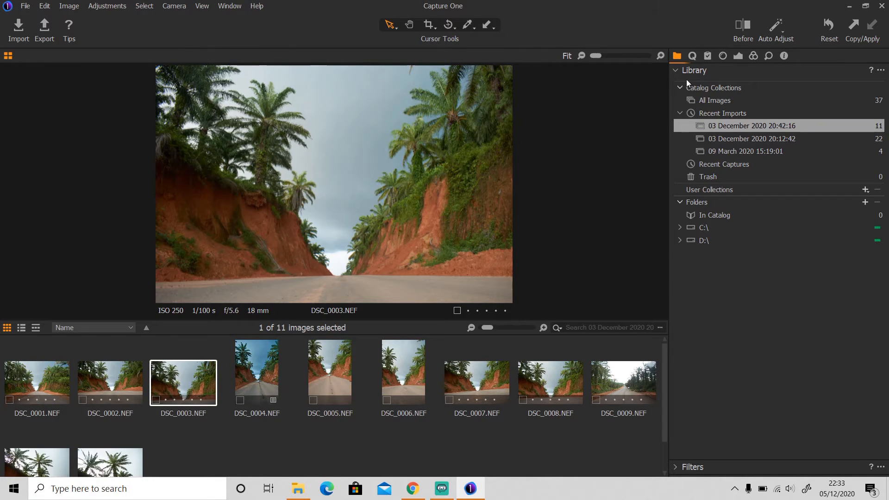
pyautogui.click(693, 56)
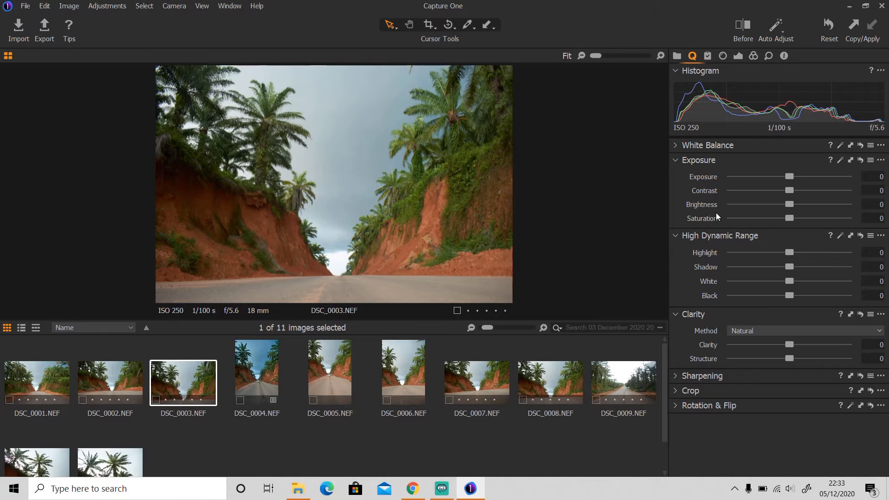
# Step: Look through the tool tabs, ending on Styles and Presets for DSC_0003.NEF
pyautogui.click(710, 57)
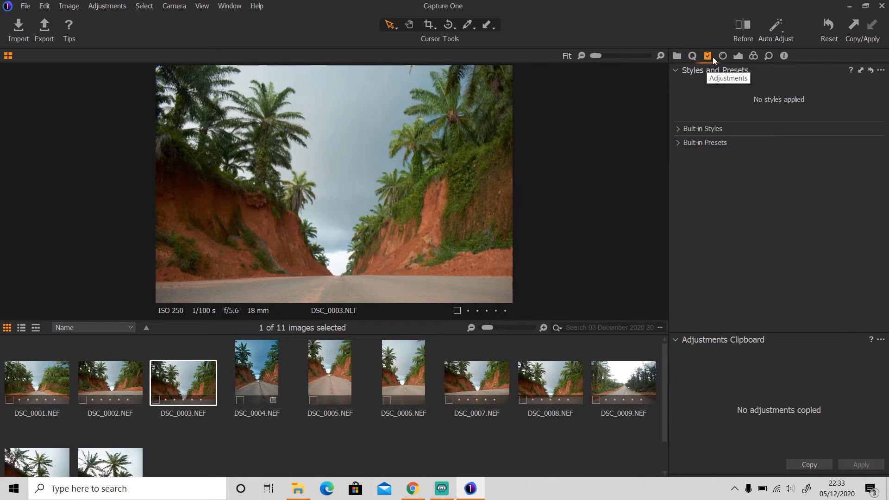
pyautogui.click(723, 56)
pyautogui.click(738, 56)
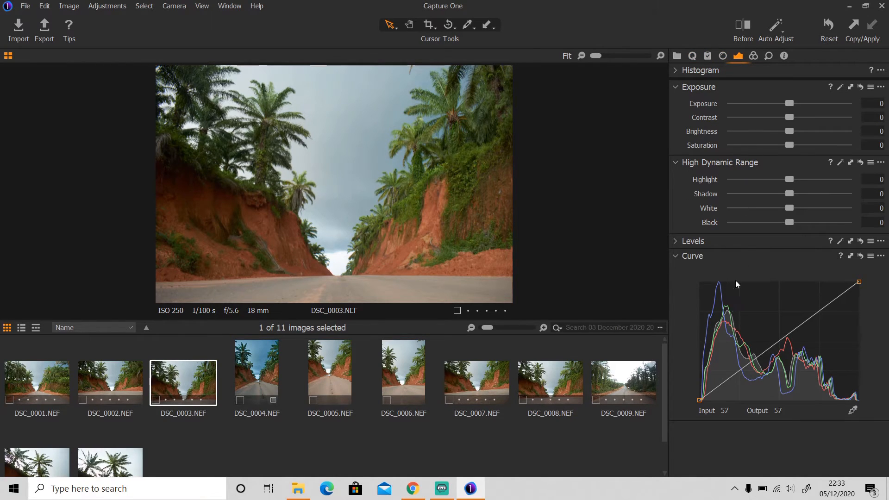
pyautogui.click(755, 56)
pyautogui.click(768, 57)
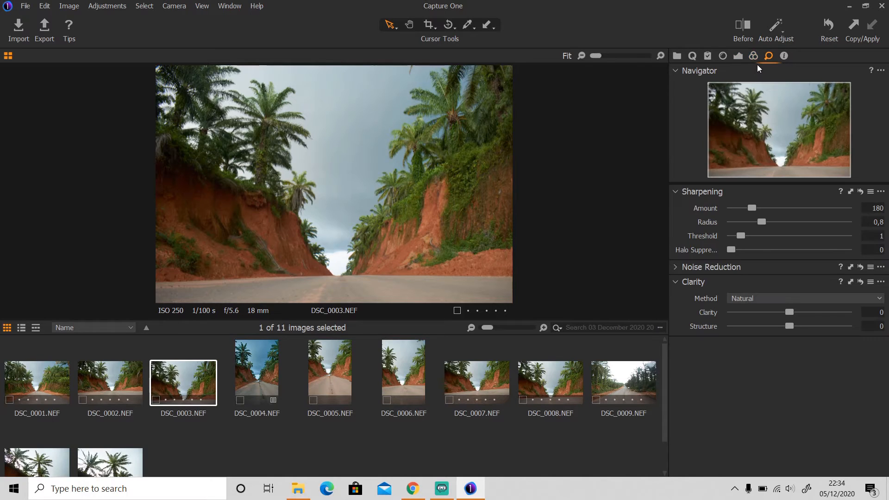
pyautogui.click(709, 56)
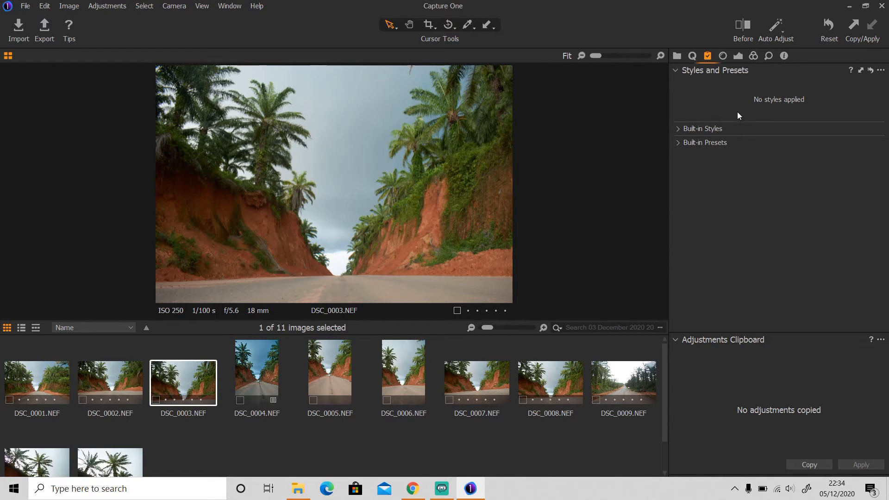
# Step: Expand the built-in styles and presets, try IQ Styles > Still Life, then remove it
pyautogui.click(679, 128)
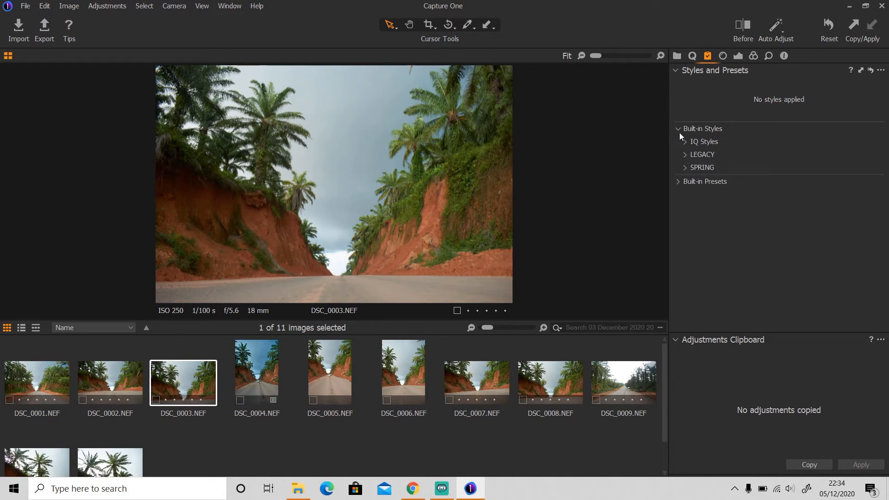
pyautogui.click(679, 181)
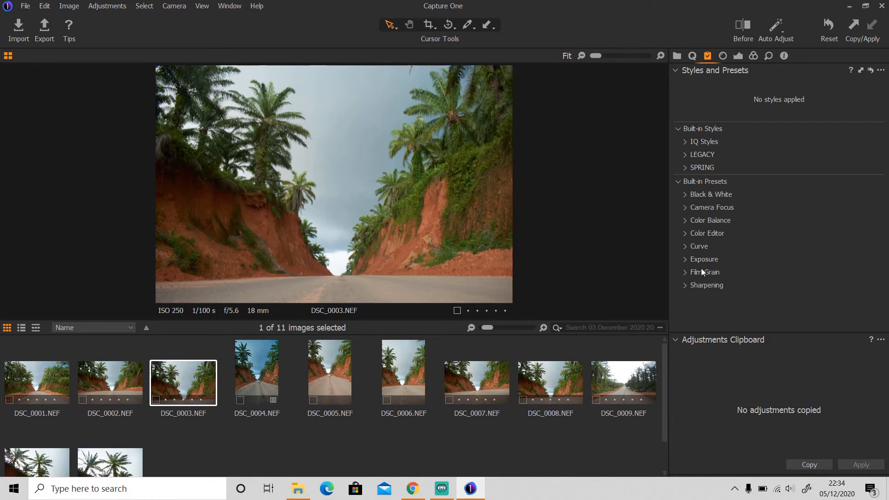
pyautogui.click(685, 144)
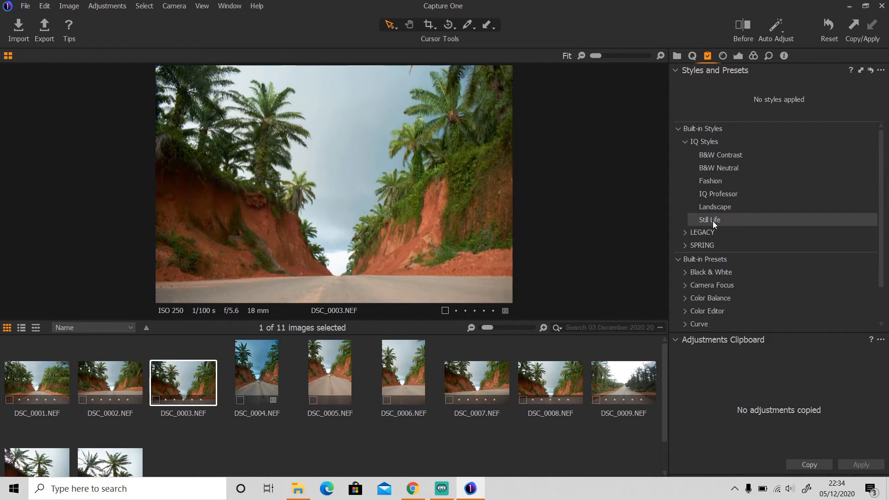
pyautogui.click(712, 221)
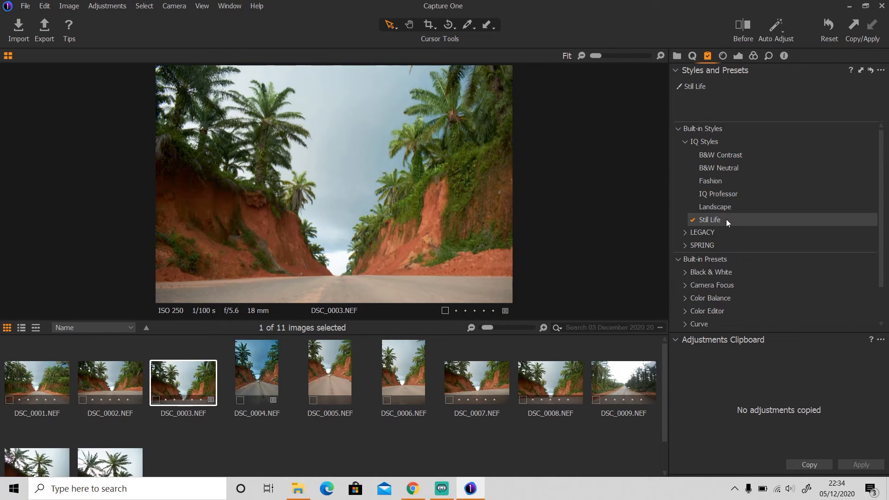
pyautogui.click(724, 220)
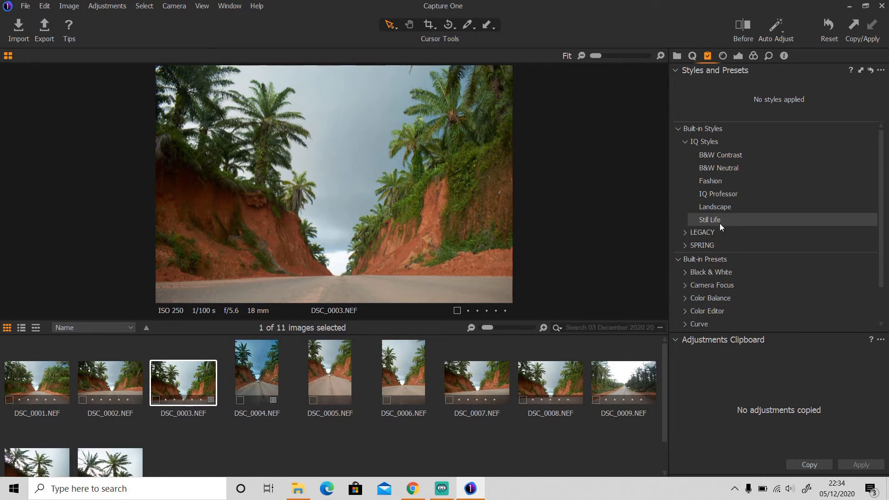
# Step: Apply SPRING > SPR-01 with IQ Styles > Fashion on top, then collapse the style groups
pyautogui.click(686, 232)
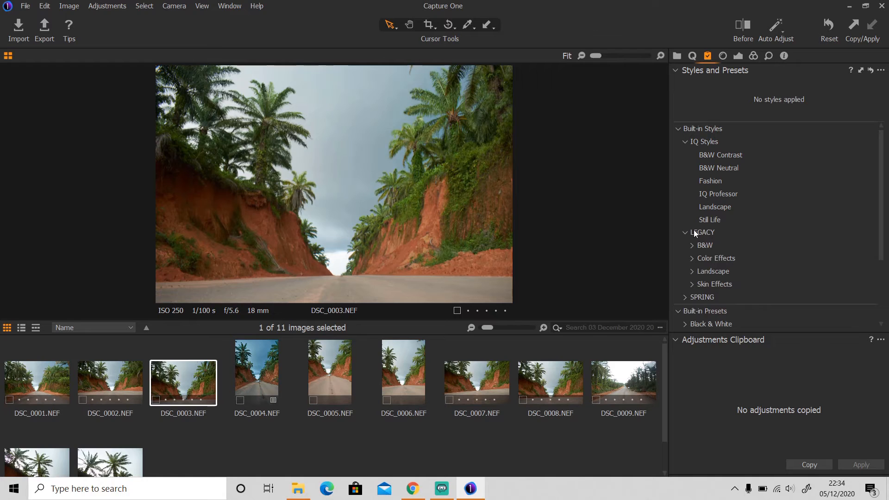
pyautogui.scroll(-3, 695, 232)
pyautogui.scroll(2, 696, 234)
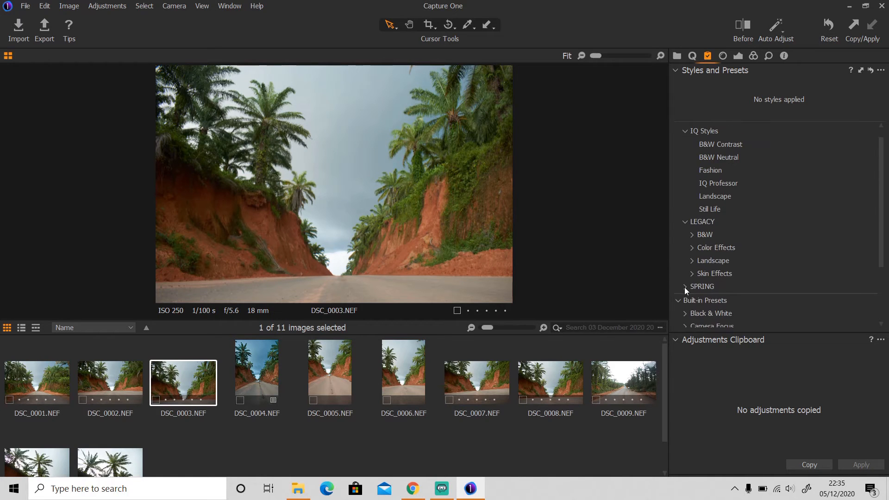
pyautogui.click(702, 286)
pyautogui.click(707, 301)
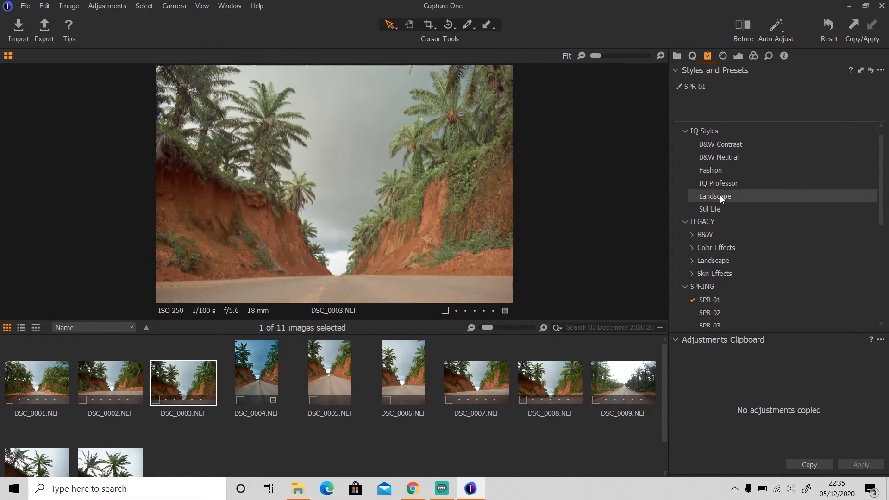
pyautogui.click(724, 171)
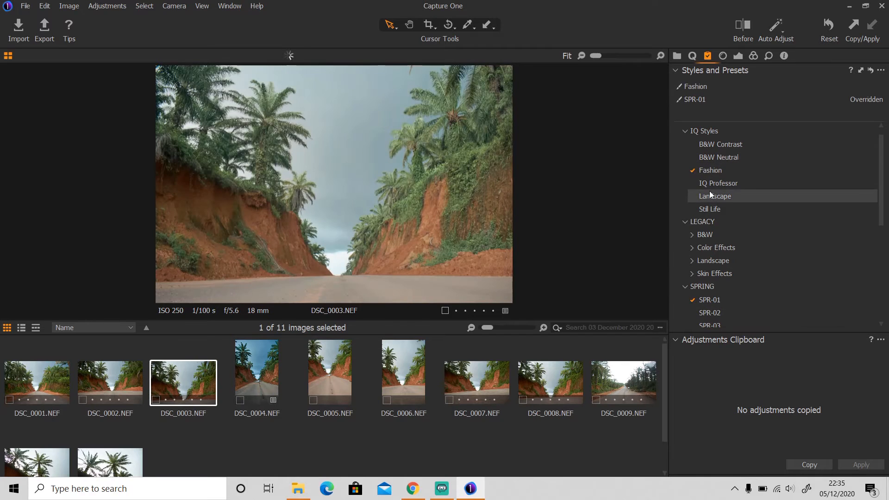
pyautogui.moveTo(706, 105)
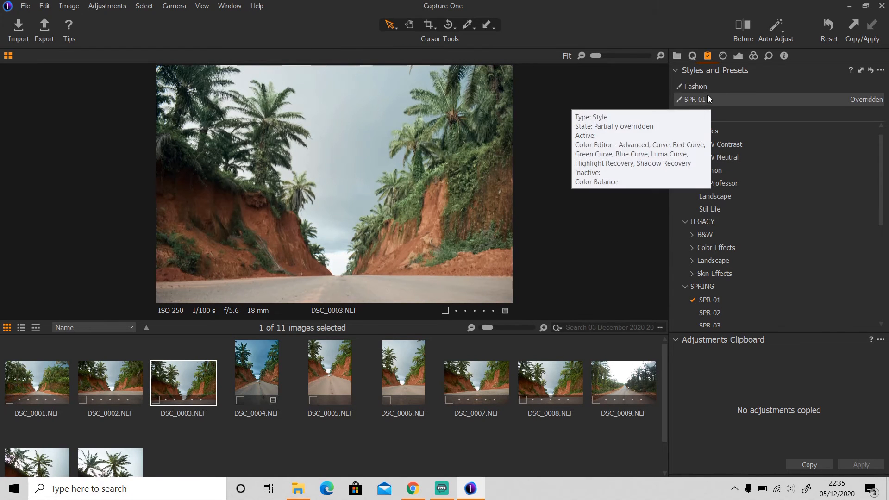
pyautogui.moveTo(706, 86)
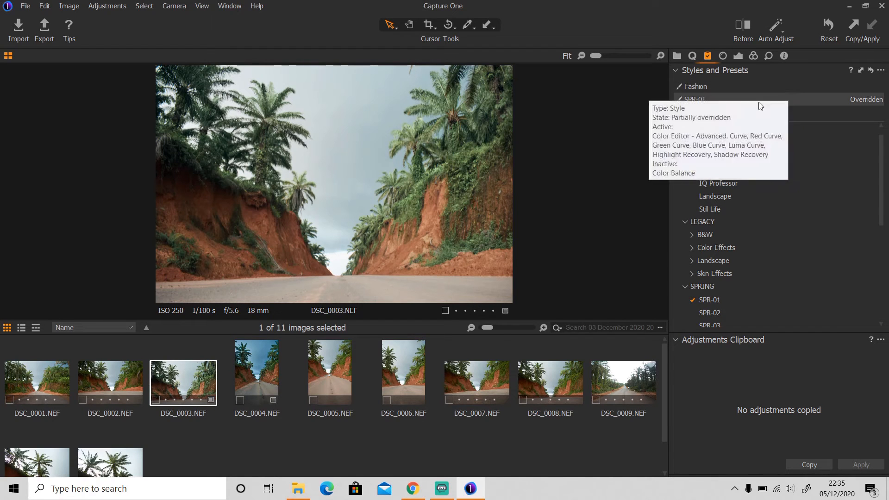
pyautogui.click(686, 287)
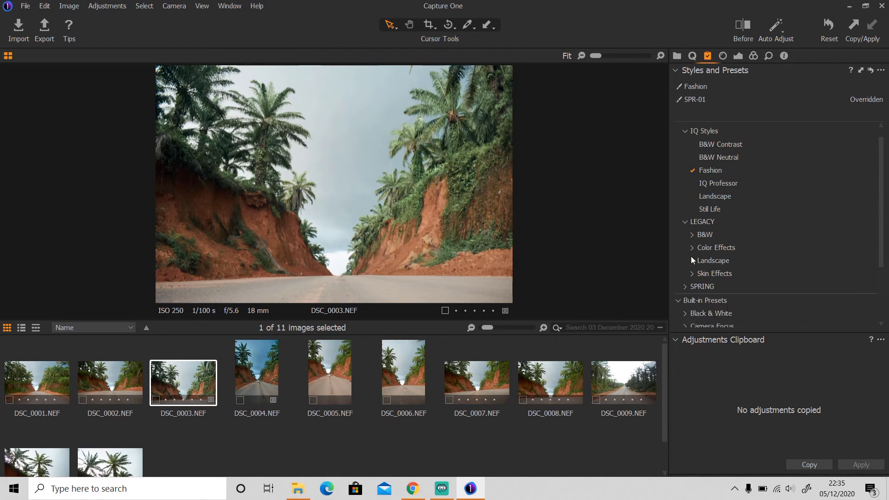
pyautogui.click(687, 223)
pyautogui.click(686, 131)
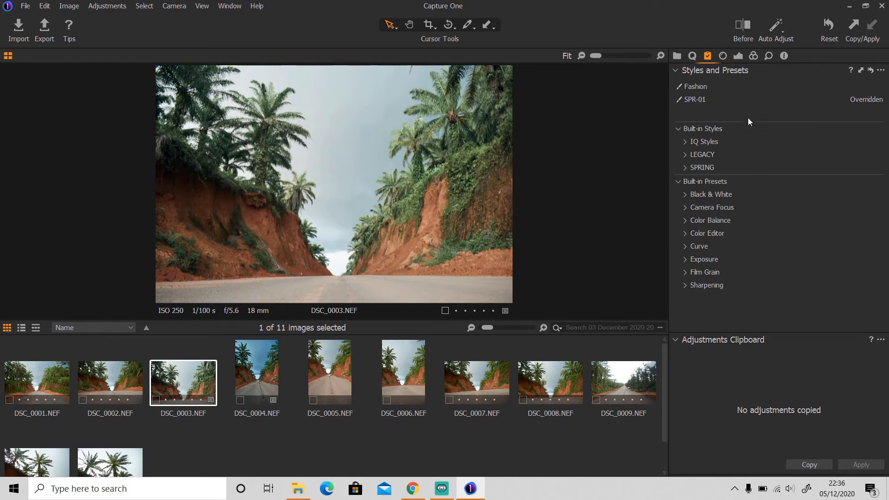
# Step: Apply the Mid tones - darker curve preset and the Exposure compensation -1 fstop preset
pyautogui.click(739, 56)
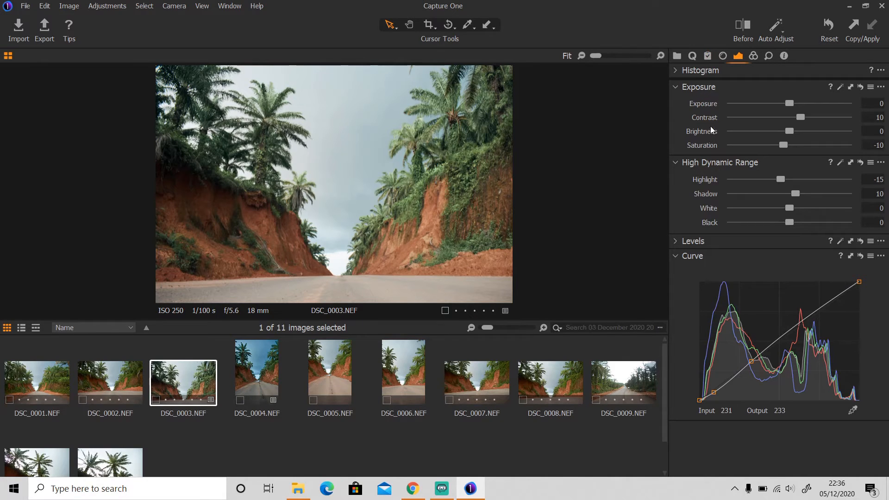
pyautogui.click(708, 56)
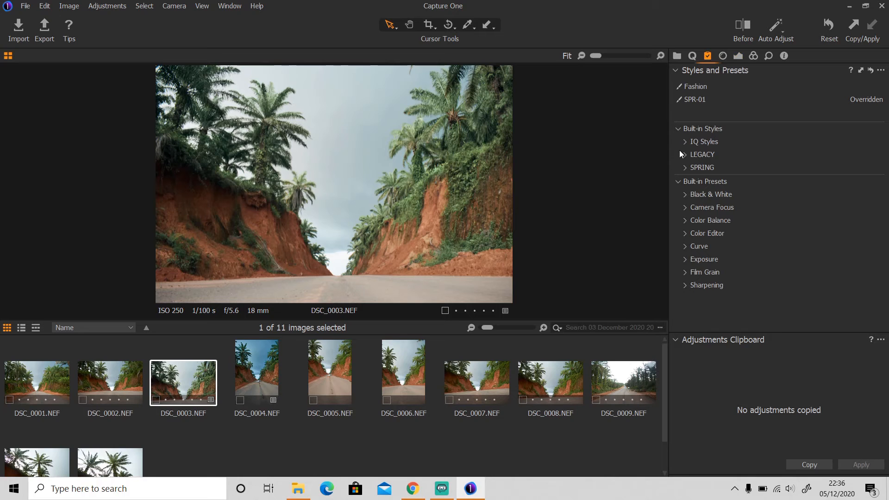
pyautogui.click(684, 247)
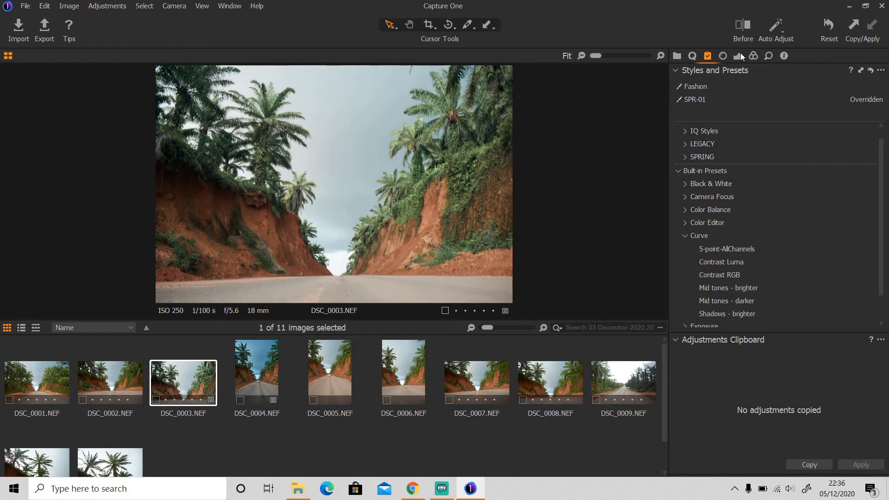
pyautogui.click(739, 55)
pyautogui.click(708, 56)
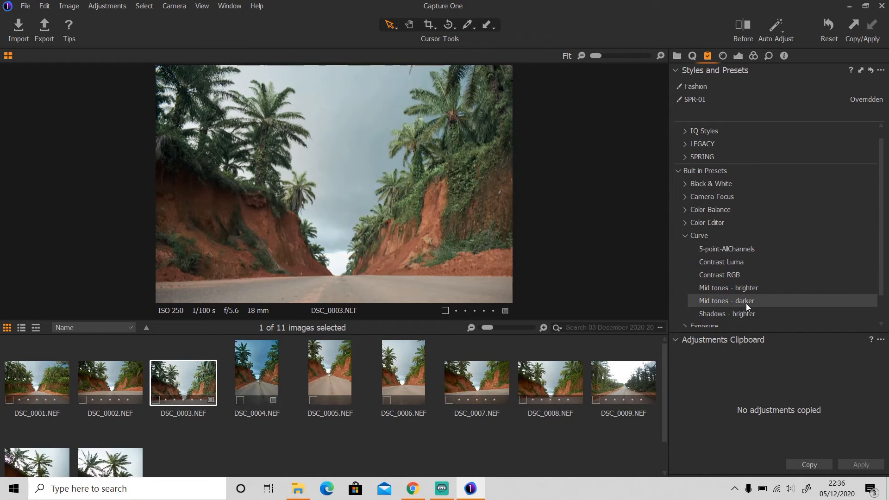
pyautogui.click(746, 302)
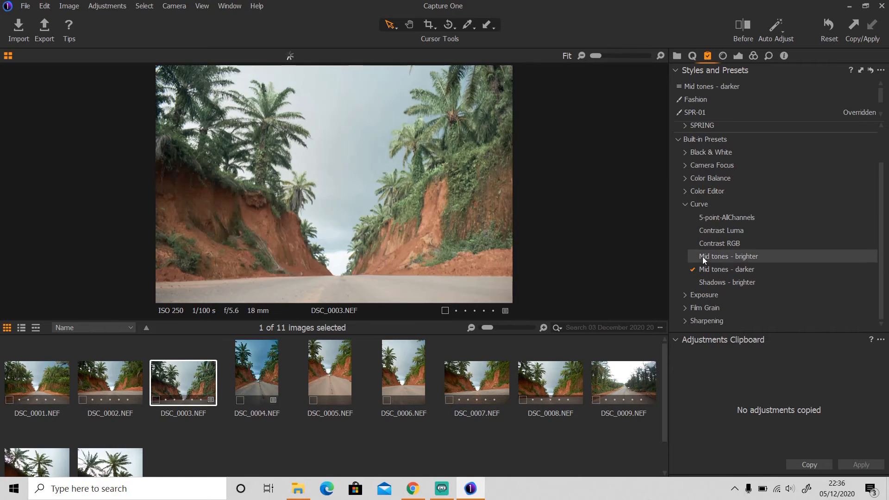
pyautogui.click(686, 295)
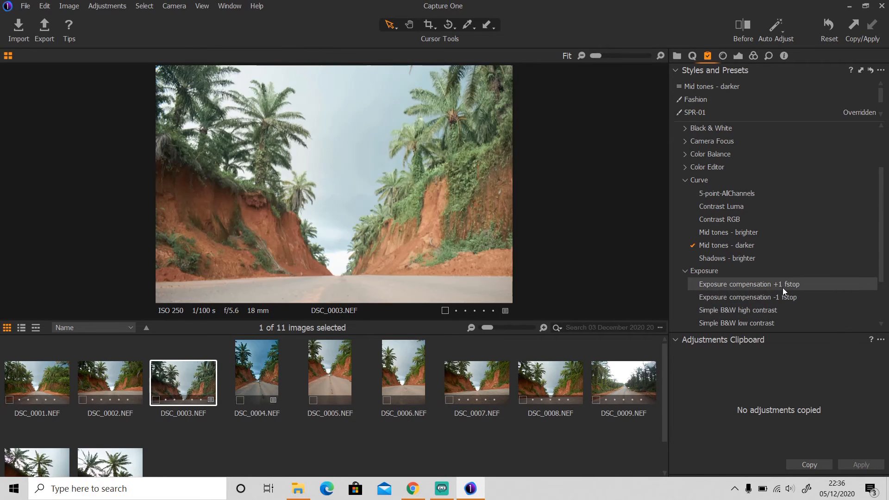
pyautogui.click(715, 296)
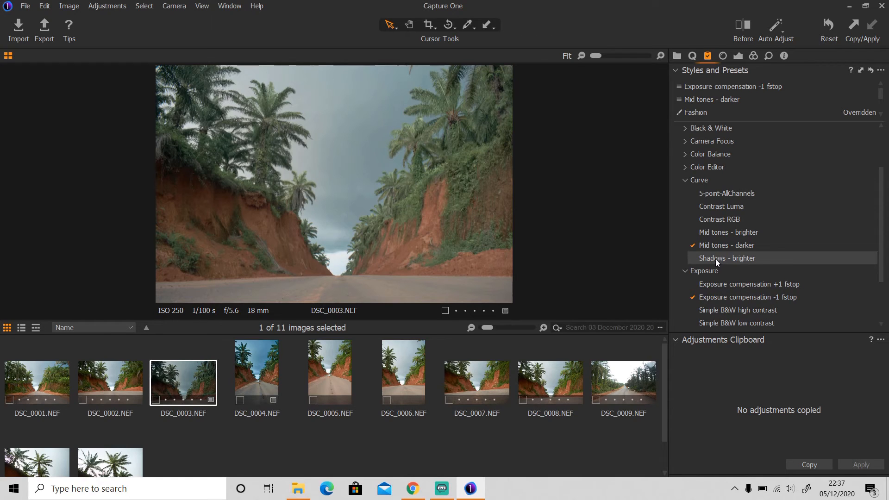
# Step: Add the Soft image sharpening 2 preset, then collapse the Sharpening, Exposure and Curve groups
pyautogui.click(769, 56)
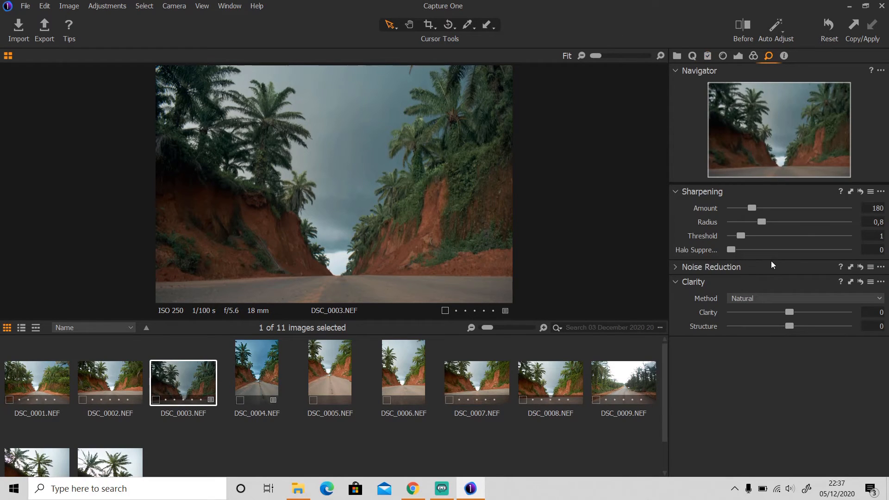
pyautogui.click(708, 55)
pyautogui.scroll(-2, 732, 312)
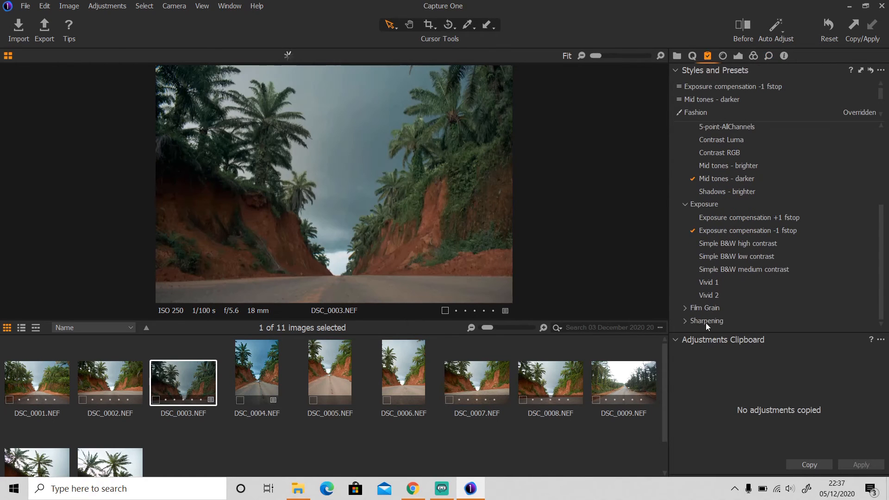
pyautogui.click(685, 321)
pyautogui.scroll(-2, 690, 314)
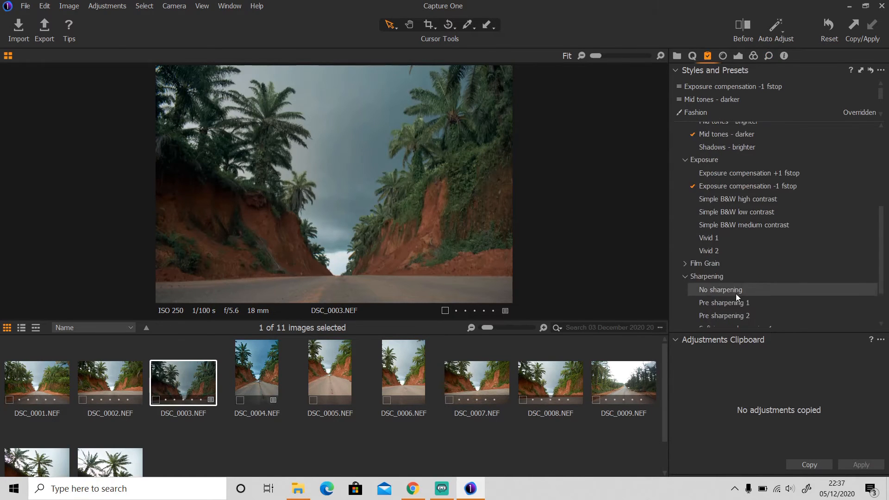
pyautogui.scroll(-2, 736, 297)
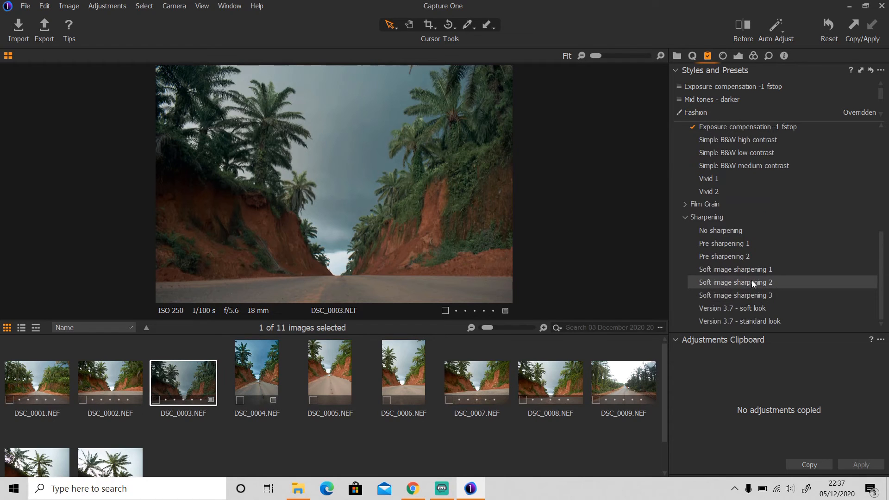
pyautogui.click(753, 281)
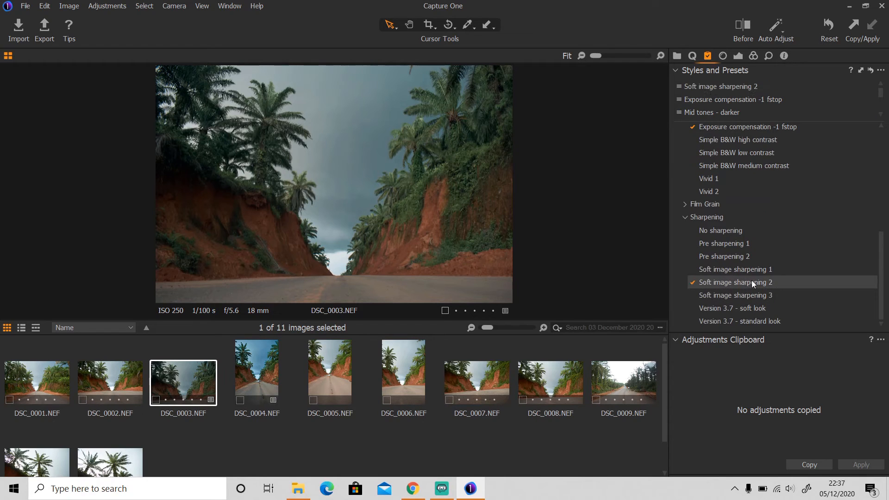
pyautogui.click(684, 216)
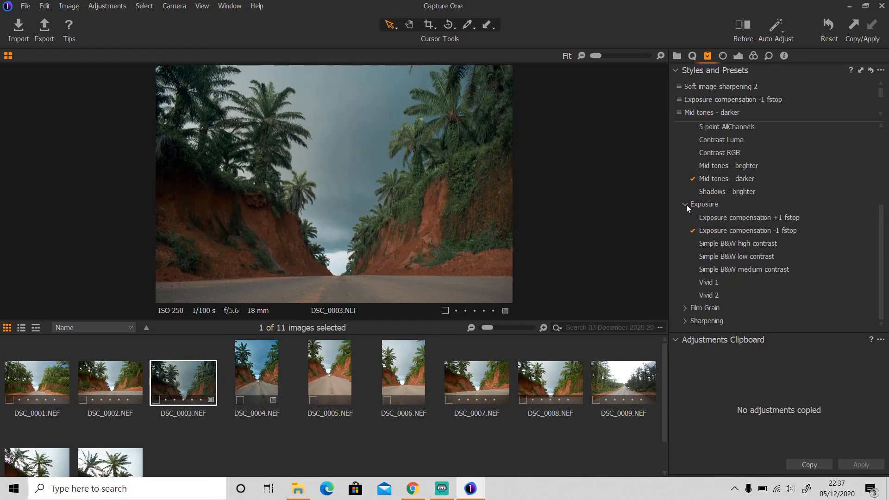
pyautogui.click(685, 204)
pyautogui.click(686, 205)
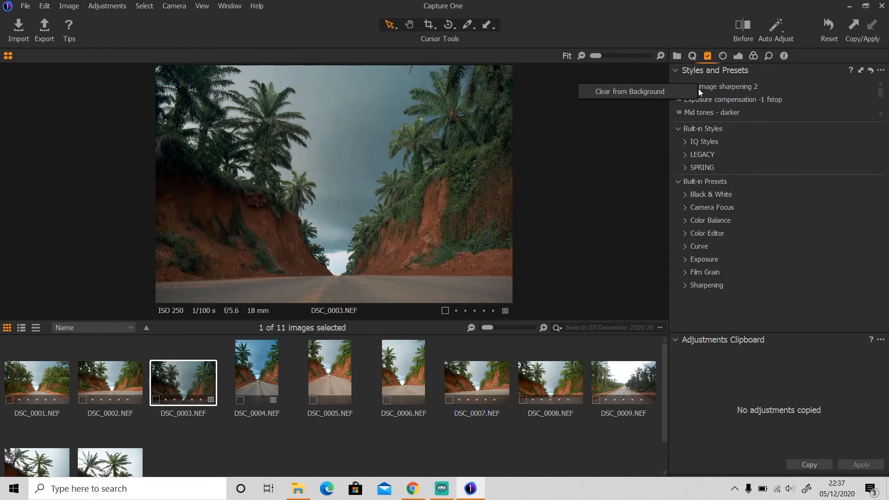
# Step: Clear the Mid tones - darker, Fashion and SPR-01 styles from DSC_0003.NEF
pyautogui.scroll(-1, 696, 90)
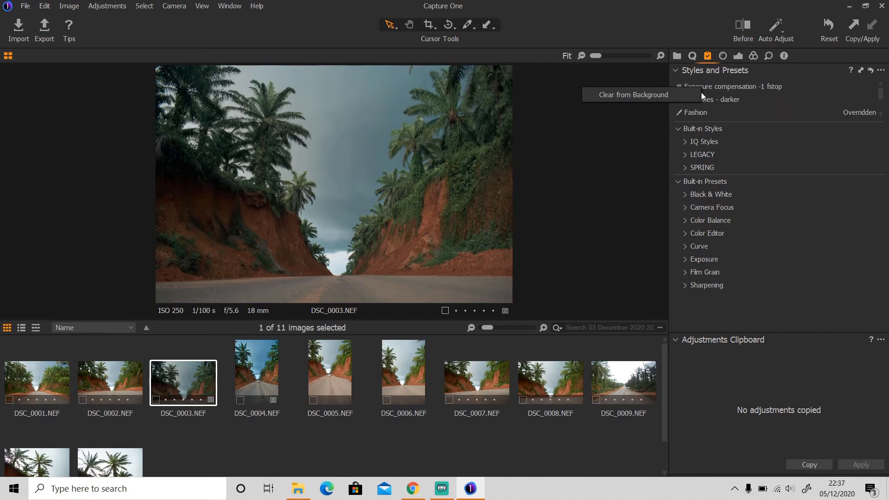
pyautogui.scroll(-1, 690, 93)
pyautogui.rightClick(694, 84)
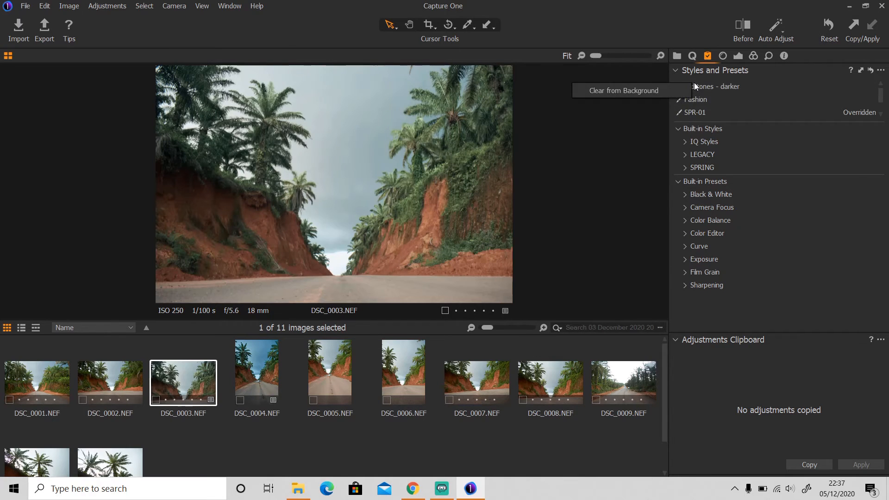
pyautogui.click(663, 90)
pyautogui.rightClick(690, 88)
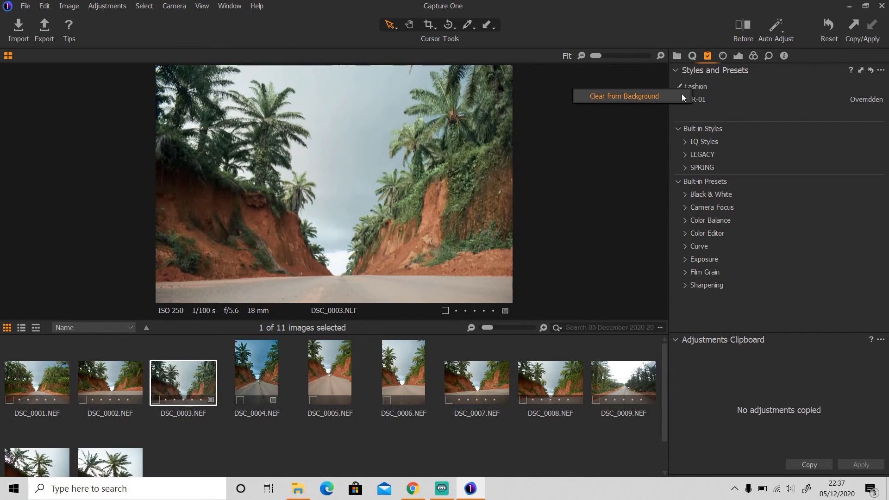
pyautogui.click(663, 93)
pyautogui.rightClick(693, 87)
pyautogui.click(672, 93)
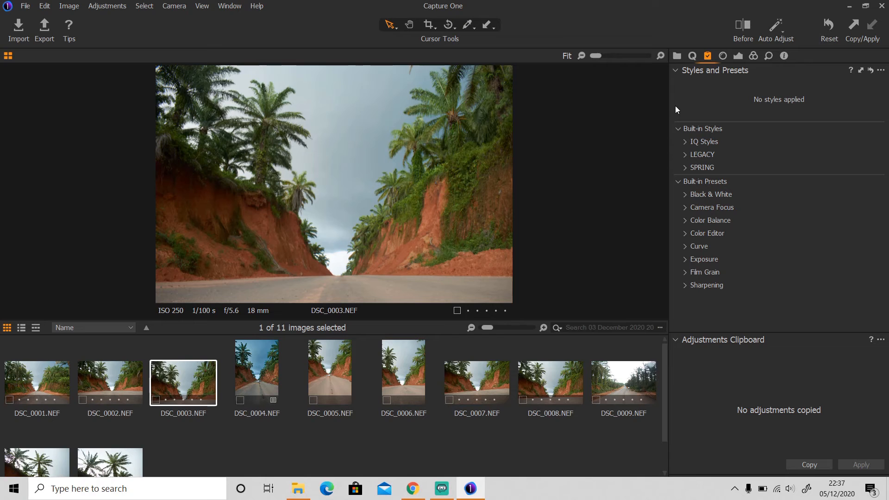
# Step: Apply the LEGACY Color Effects - Creative 8 style to the photo
pyautogui.click(691, 142)
pyautogui.scroll(1, 718, 178)
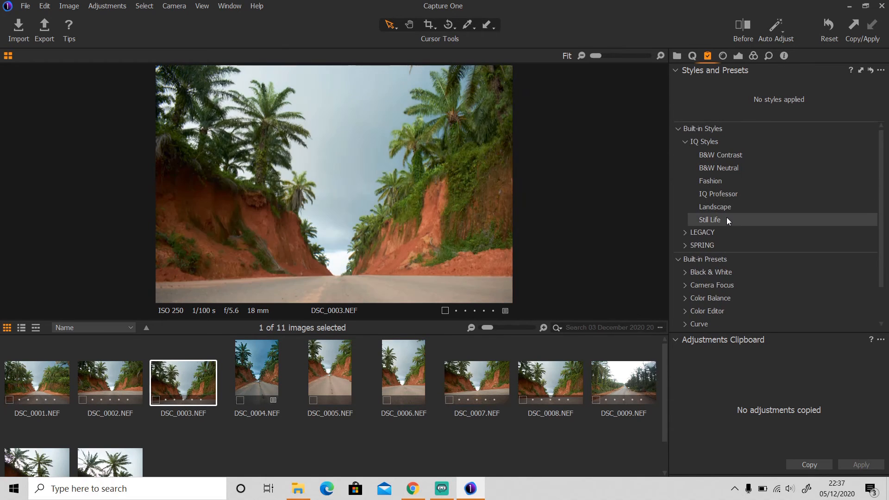
pyautogui.click(685, 141)
pyautogui.click(685, 155)
pyautogui.click(692, 180)
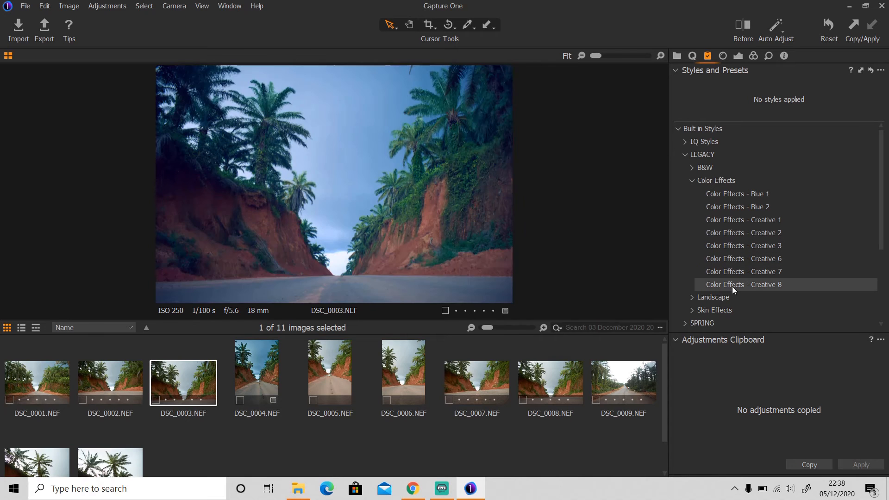
pyautogui.click(737, 284)
pyautogui.click(692, 180)
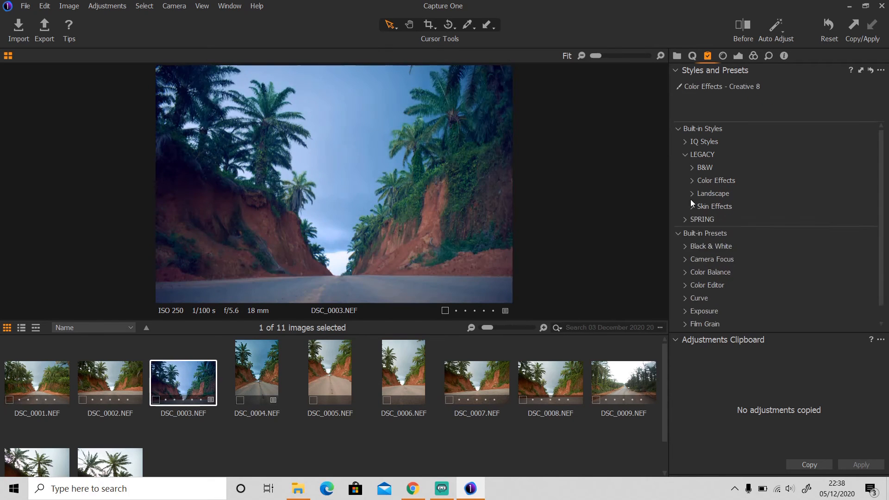
# Step: Browse the Landscape, Skin Effects and SPRING style groups without applying any
pyautogui.click(692, 193)
pyautogui.click(692, 194)
pyautogui.click(692, 206)
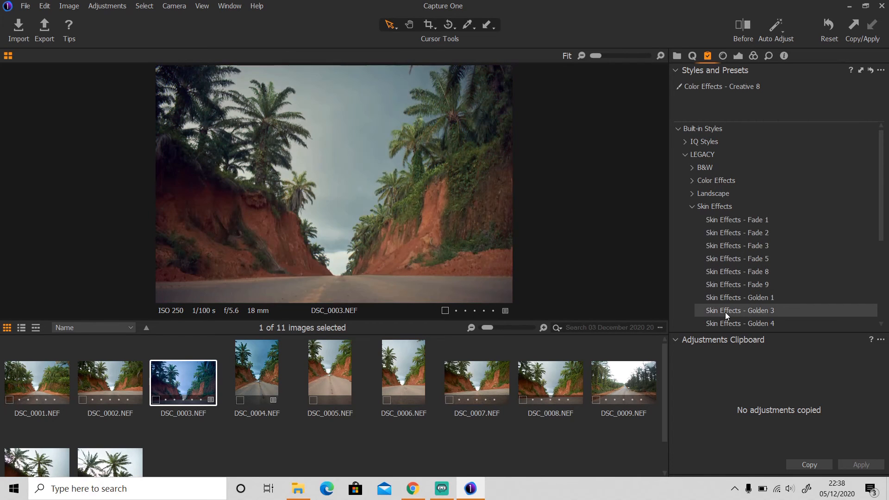
pyautogui.scroll(-2, 725, 315)
pyautogui.click(692, 151)
pyautogui.click(685, 203)
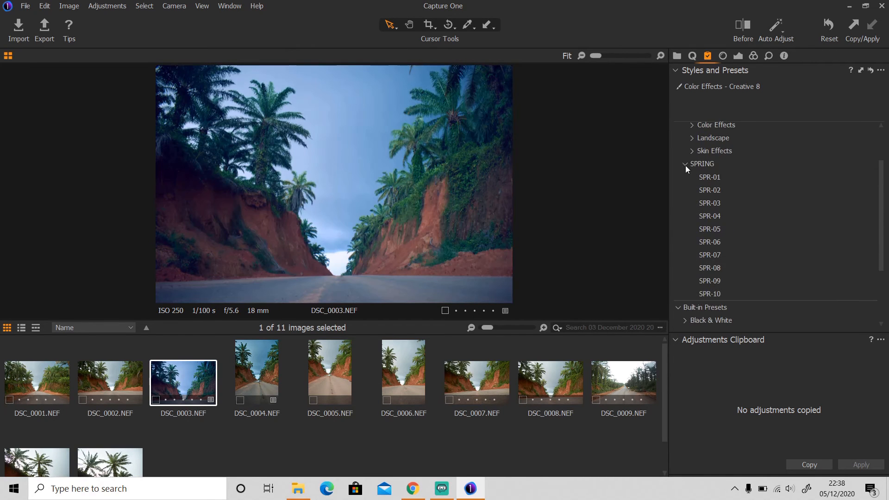
pyautogui.click(685, 164)
# Step: Apply the Cold Orange color balance preset and the Contrast RGB curve preset
pyautogui.click(686, 254)
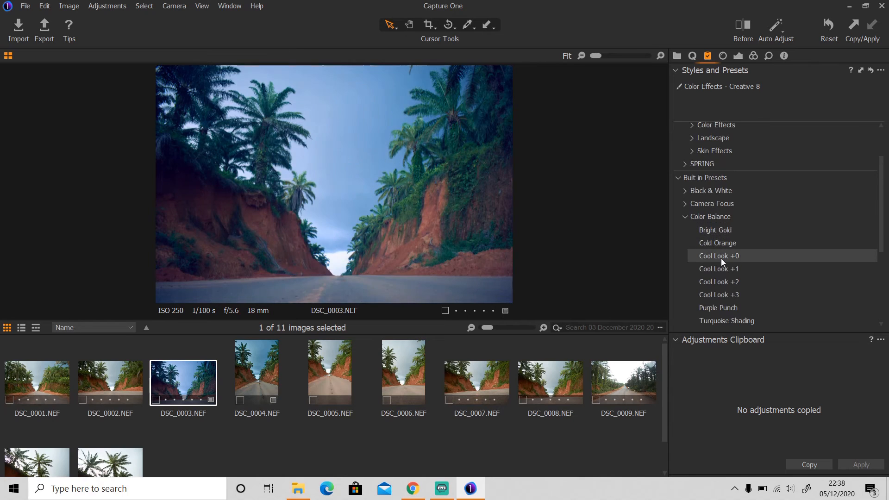
pyautogui.scroll(-4, 732, 312)
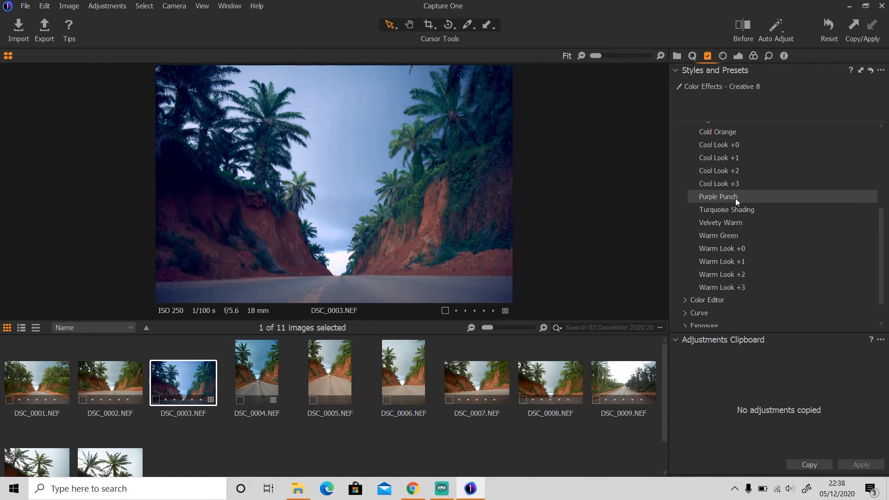
pyautogui.click(741, 133)
pyautogui.scroll(1, 737, 142)
pyautogui.click(686, 133)
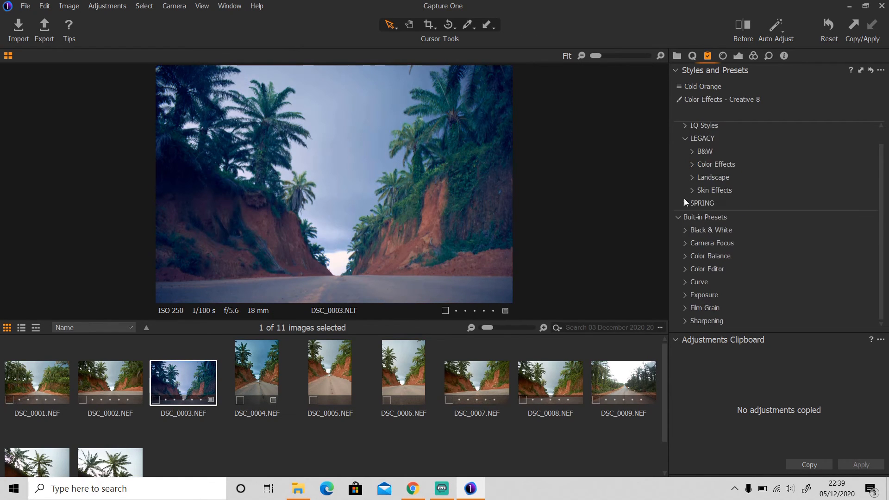
pyautogui.click(685, 270)
pyautogui.click(686, 231)
pyautogui.click(684, 283)
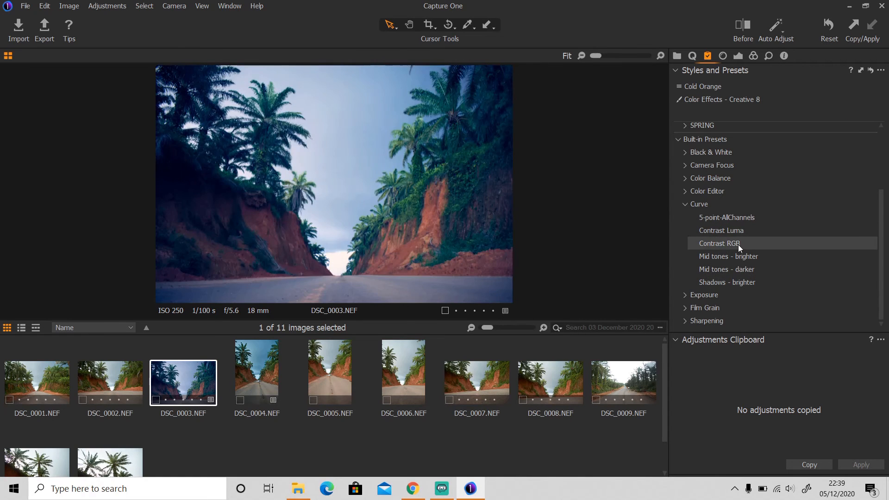
pyautogui.click(738, 245)
pyautogui.click(683, 204)
# Step: Add Exposure compensation -1 fstop and Version 3.7 - standard look sharpening
pyautogui.click(685, 297)
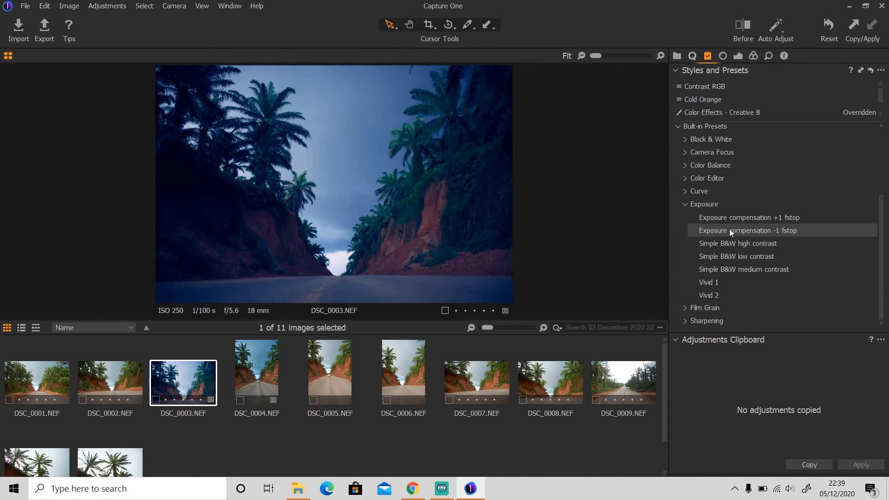
pyautogui.click(715, 232)
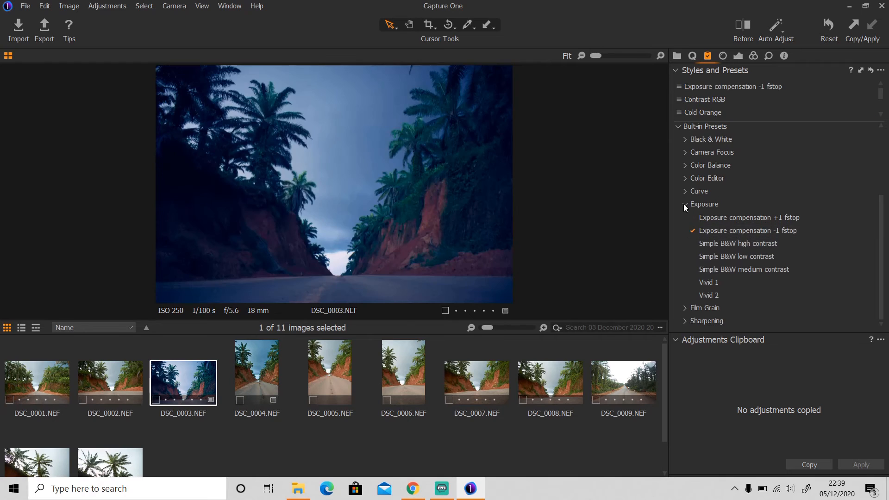
pyautogui.click(684, 204)
pyautogui.click(691, 306)
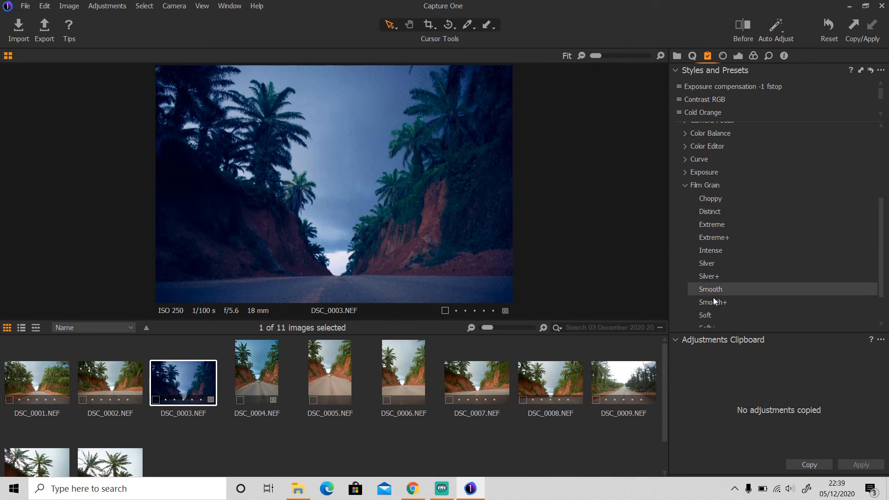
pyautogui.click(685, 185)
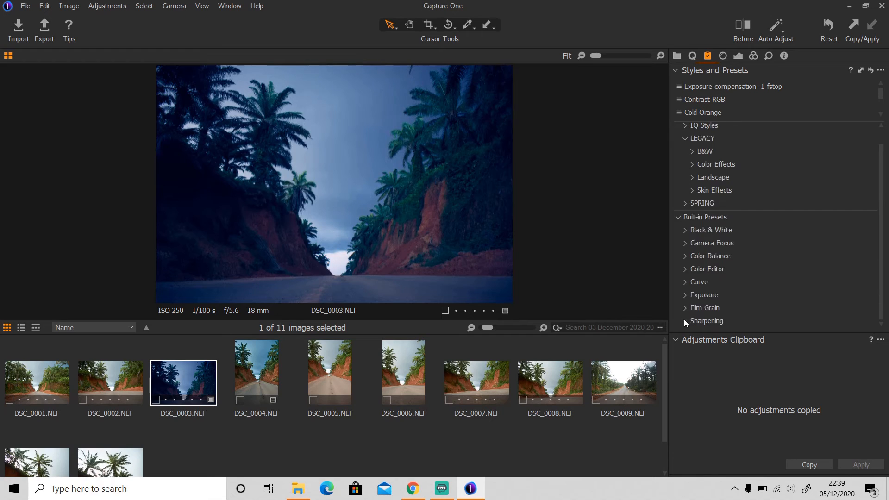
pyautogui.click(685, 319)
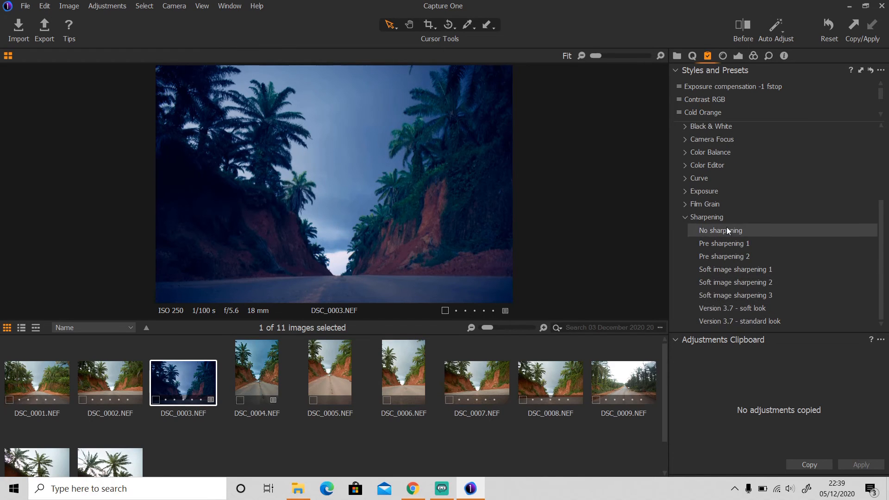
pyautogui.click(718, 321)
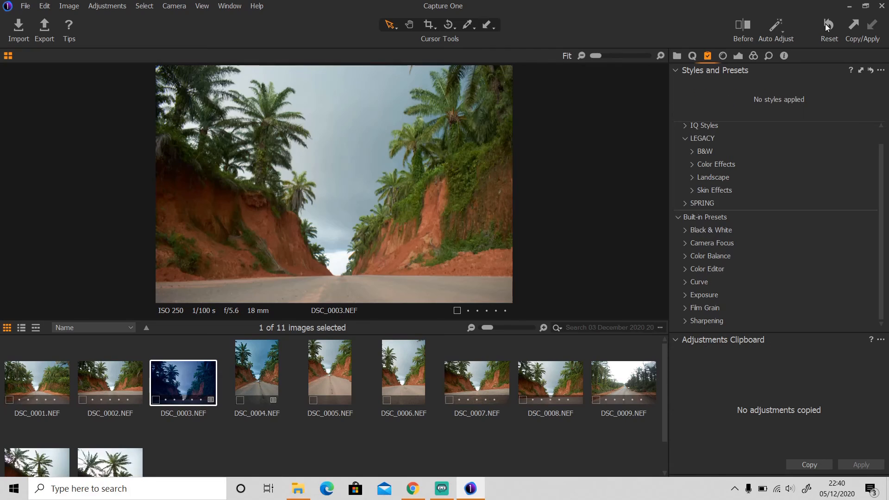
# Step: Apply the SPR-05 style from the SPRING styles
pyautogui.click(677, 216)
pyautogui.click(683, 175)
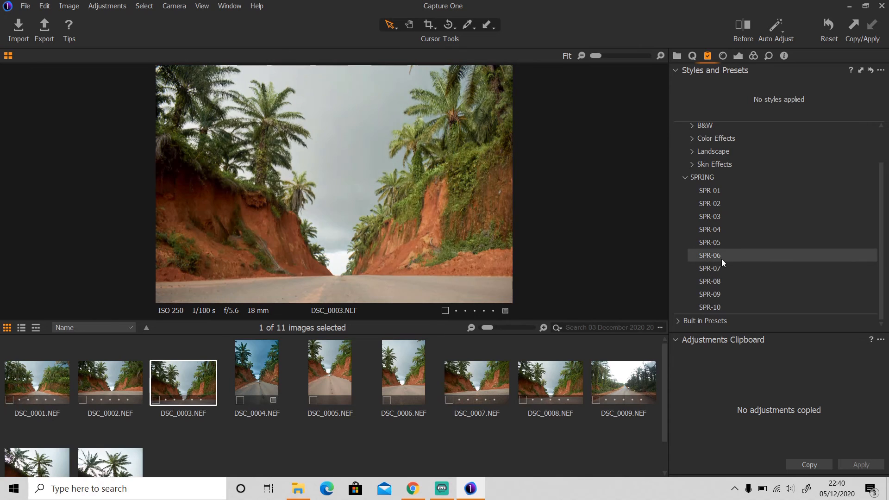
pyautogui.click(696, 153)
pyautogui.scroll(1, 722, 143)
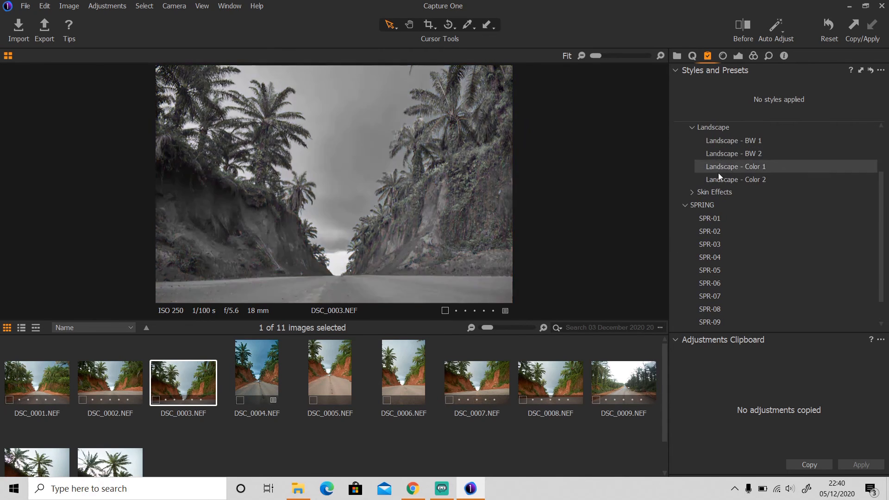
pyautogui.click(720, 276)
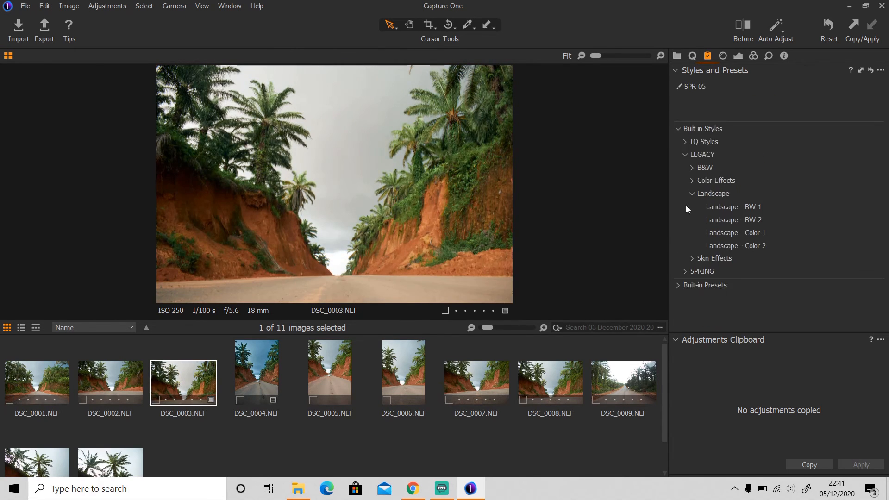
# Step: Add the Warm Green color balance preset
pyautogui.click(676, 285)
pyautogui.click(685, 254)
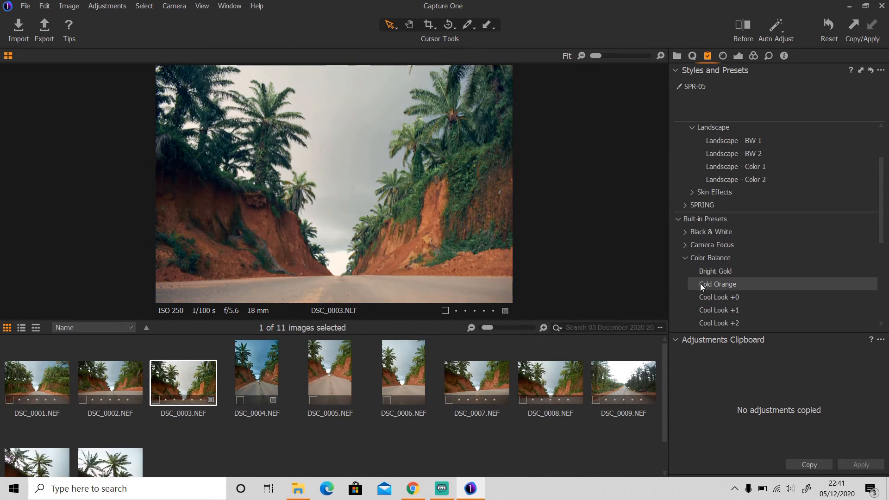
pyautogui.scroll(-2, 703, 302)
pyautogui.scroll(-3, 705, 319)
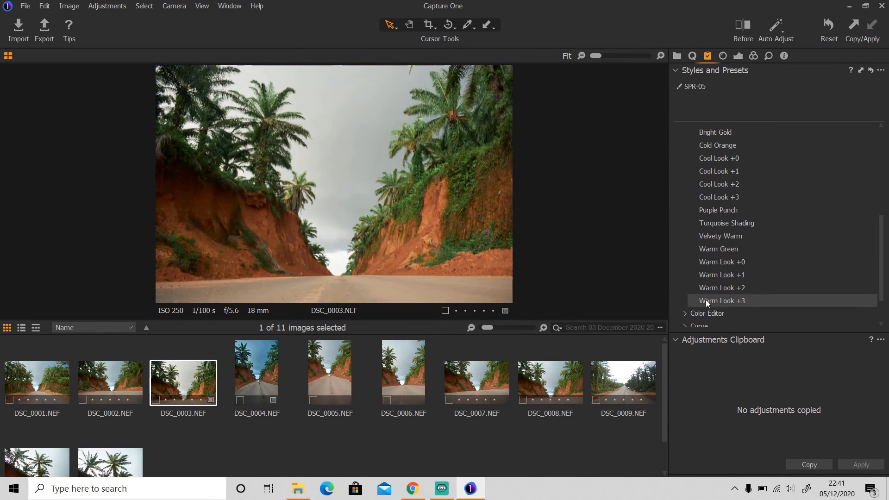
pyautogui.click(712, 250)
pyautogui.scroll(1, 684, 147)
pyautogui.click(684, 147)
# Step: Add the Mid tones - brighter curve and Exposure compensation -1 fstop presets
pyautogui.click(685, 281)
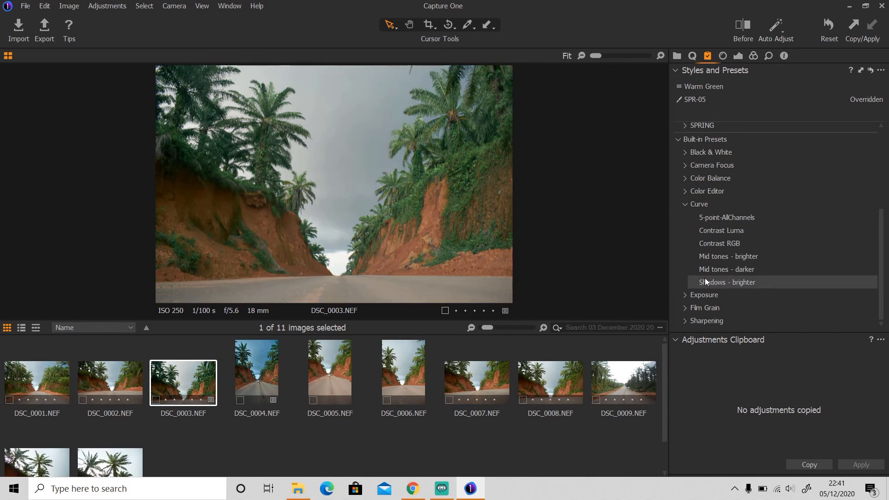
pyautogui.click(721, 256)
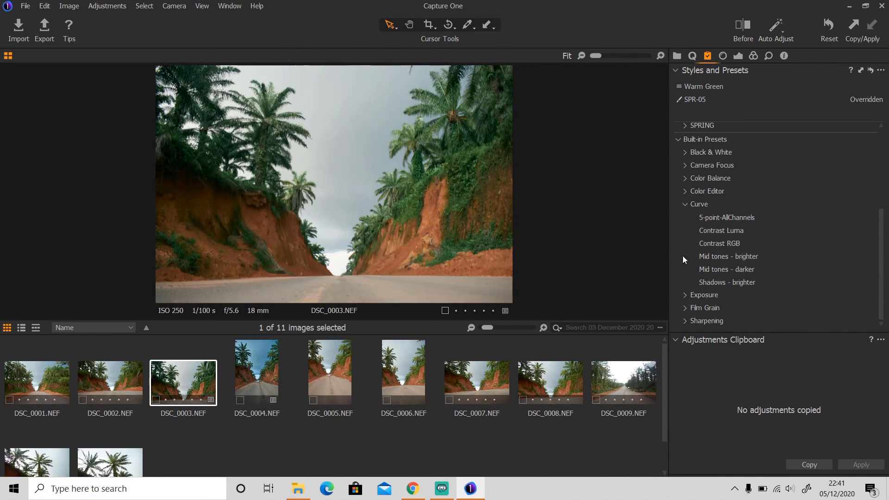
pyautogui.click(686, 204)
pyautogui.click(685, 295)
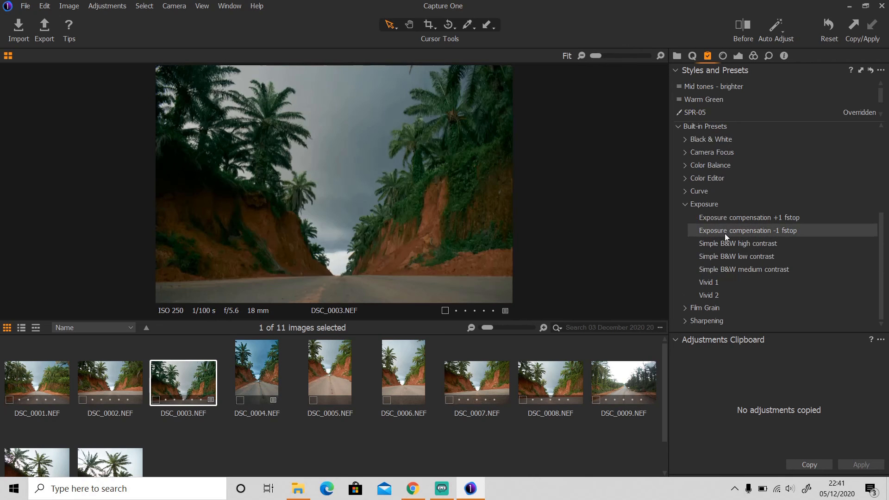
pyautogui.click(698, 230)
# Step: Apply Color Effects - Creative 6, then remove all applied styles from the photo
pyautogui.scroll(5, 698, 231)
pyautogui.click(692, 181)
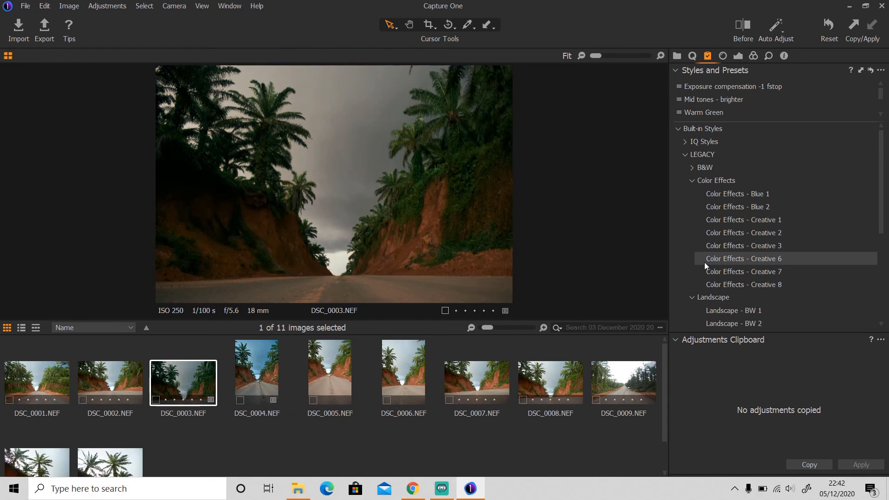
pyautogui.click(684, 140)
pyautogui.click(683, 140)
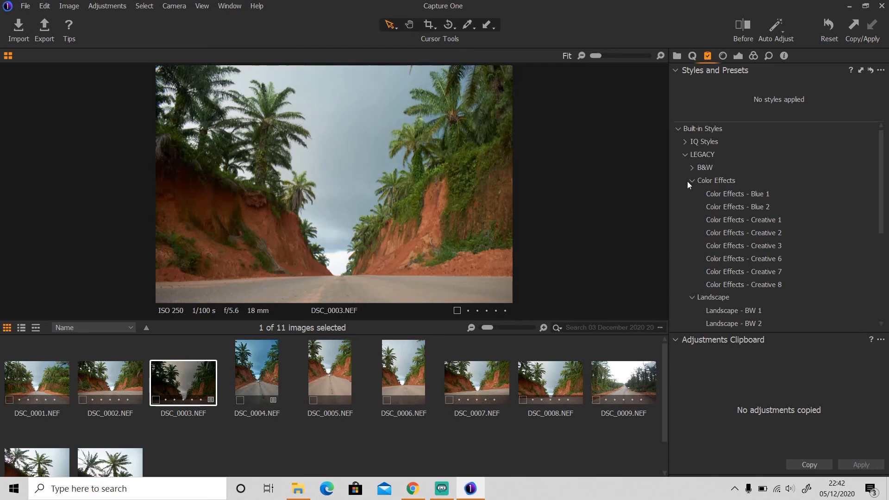
pyautogui.click(687, 181)
pyautogui.click(691, 193)
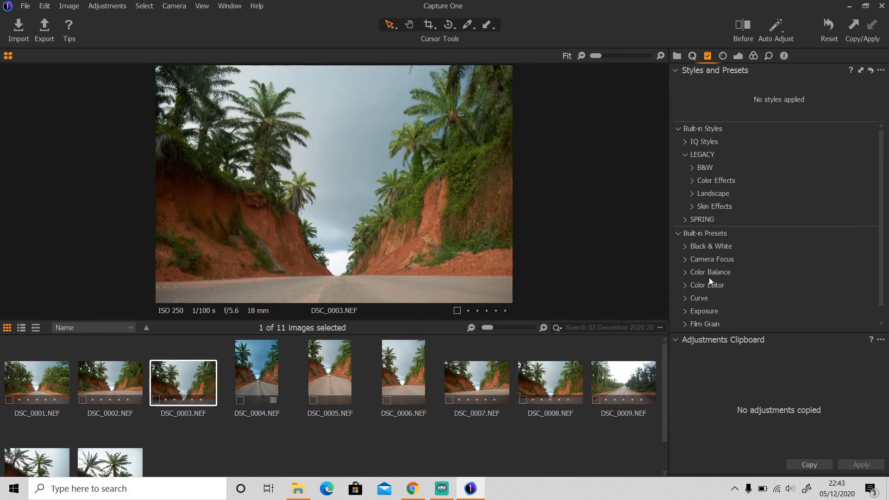
# Step: Apply the Effect - Green only color editor preset and the Purple Punch color balance preset
pyautogui.click(685, 285)
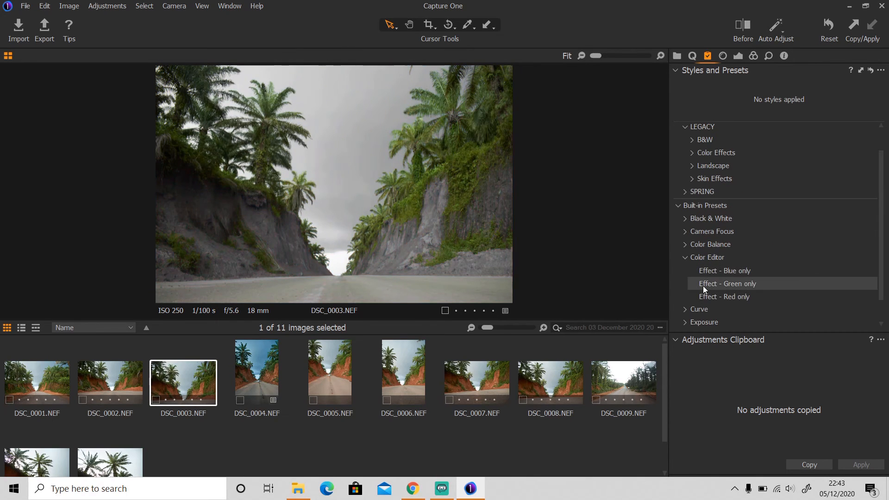
pyautogui.click(703, 284)
pyautogui.click(685, 257)
pyautogui.click(685, 258)
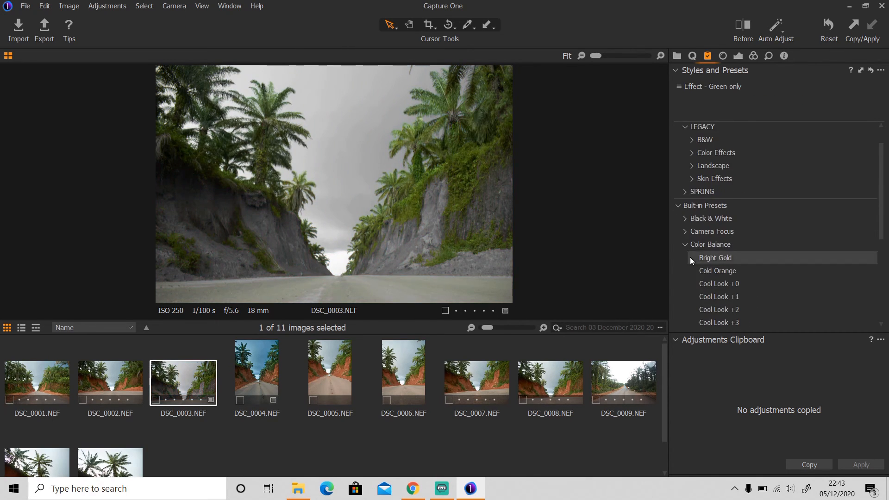
pyautogui.click(702, 310)
pyautogui.click(685, 216)
# Step: Add Exposure compensation -1 fstop and Version 3.7 - standard look sharpening
pyautogui.click(686, 294)
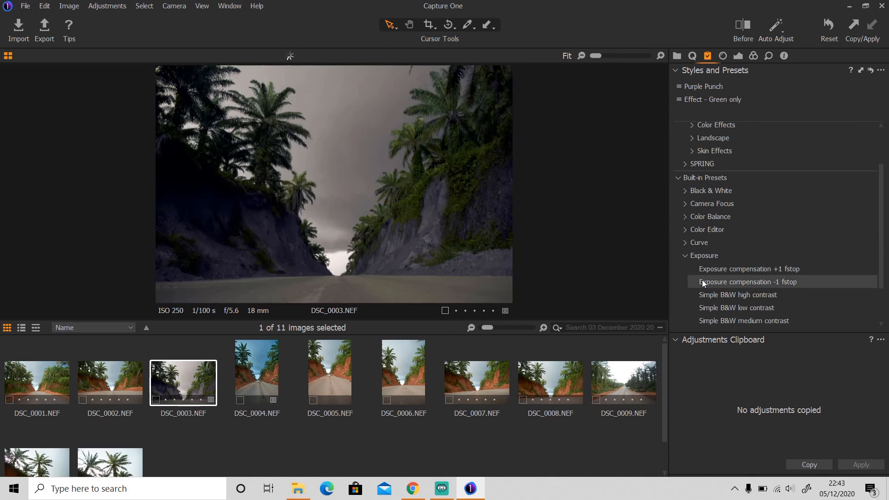
pyautogui.scroll(-2, 702, 299)
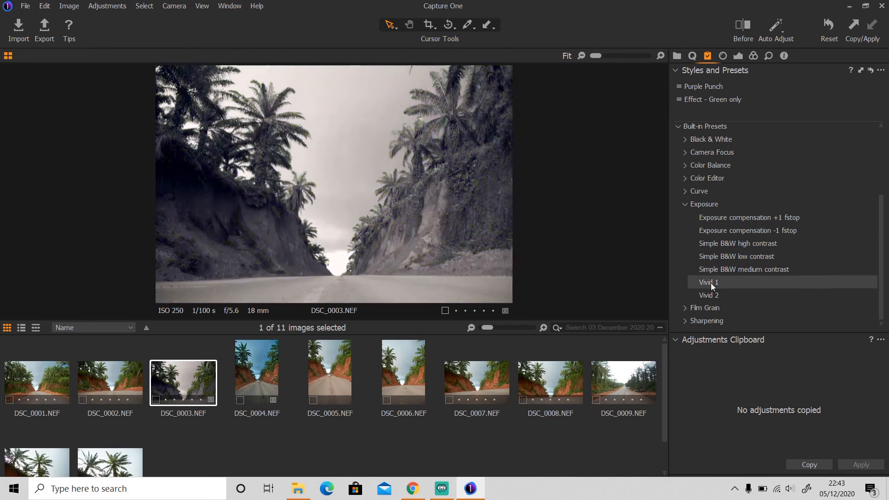
pyautogui.click(704, 230)
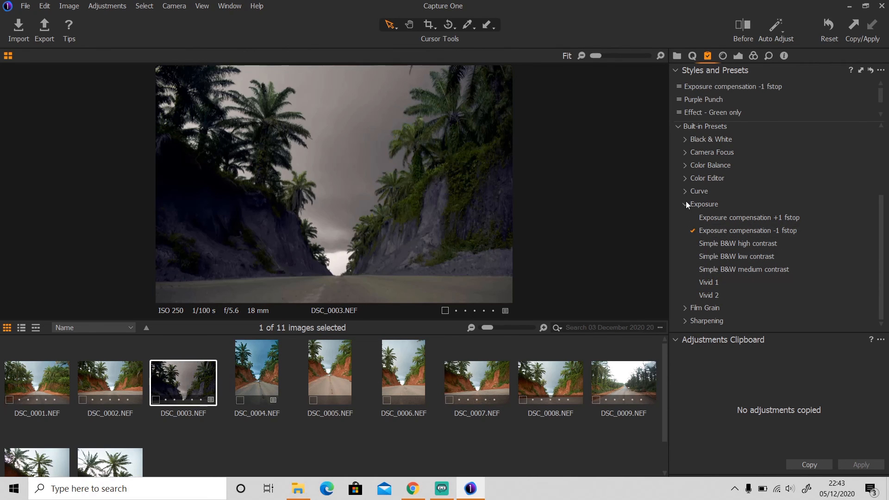
pyautogui.click(686, 202)
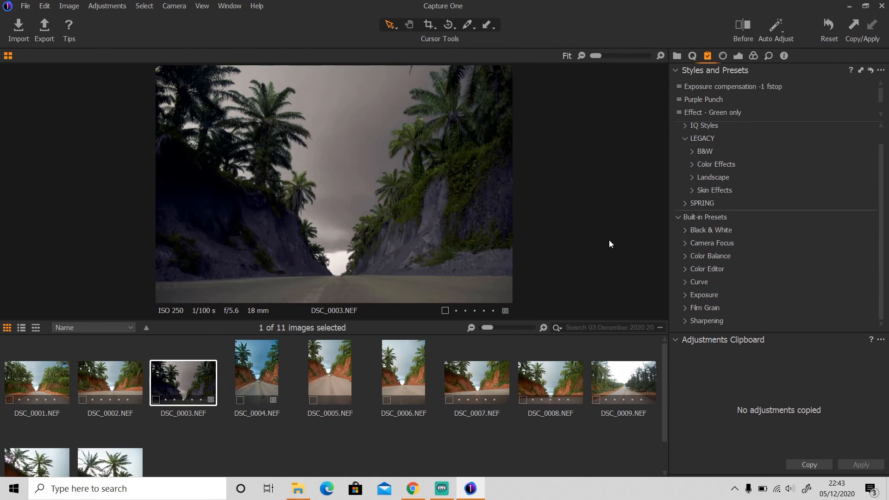
pyautogui.click(686, 321)
pyautogui.click(713, 319)
pyautogui.click(681, 215)
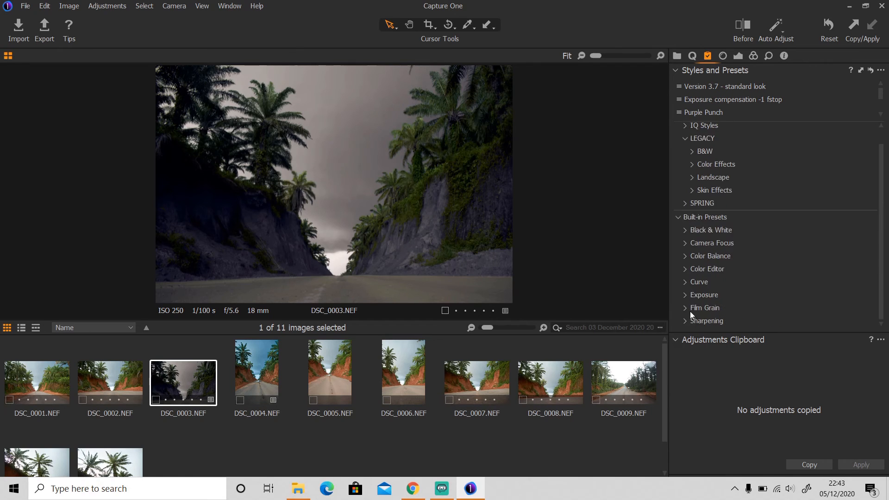
# Step: Browse Film Grain, Landscape, Skin Effects and Color Effects, then apply the Still Life style
pyautogui.click(690, 311)
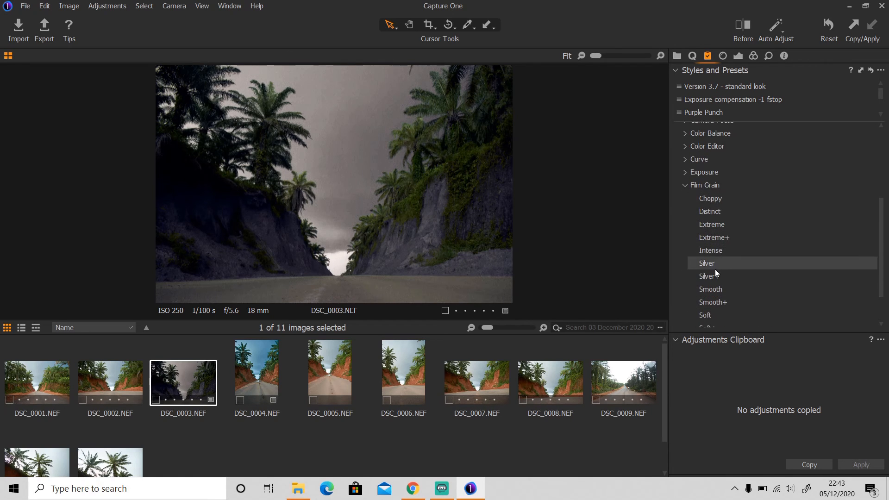
pyautogui.click(684, 184)
pyautogui.click(692, 193)
pyautogui.click(705, 224)
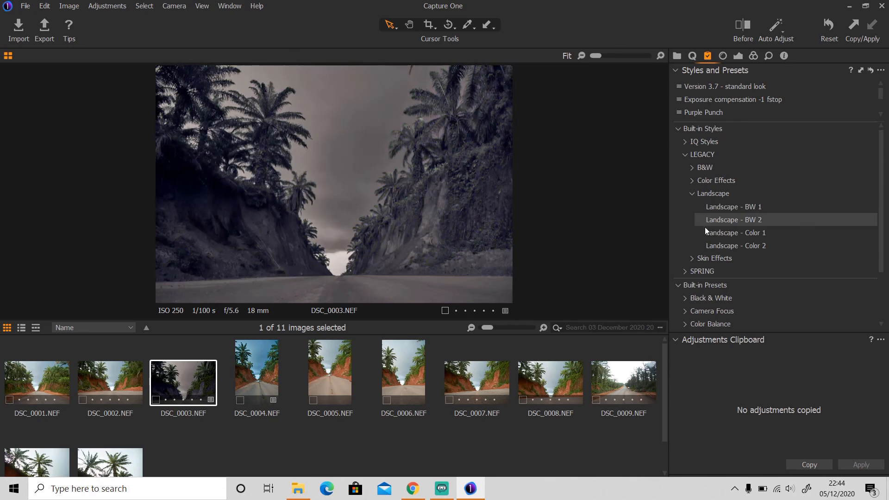
pyautogui.click(701, 258)
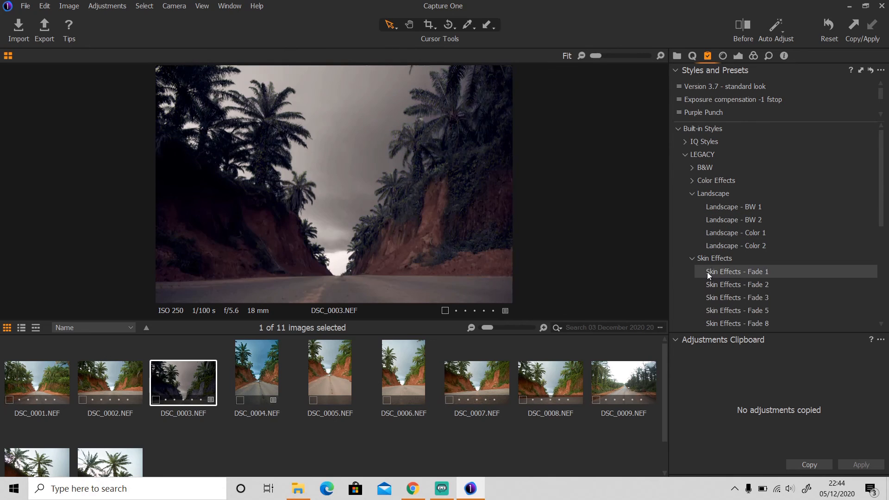
pyautogui.scroll(-3, 713, 312)
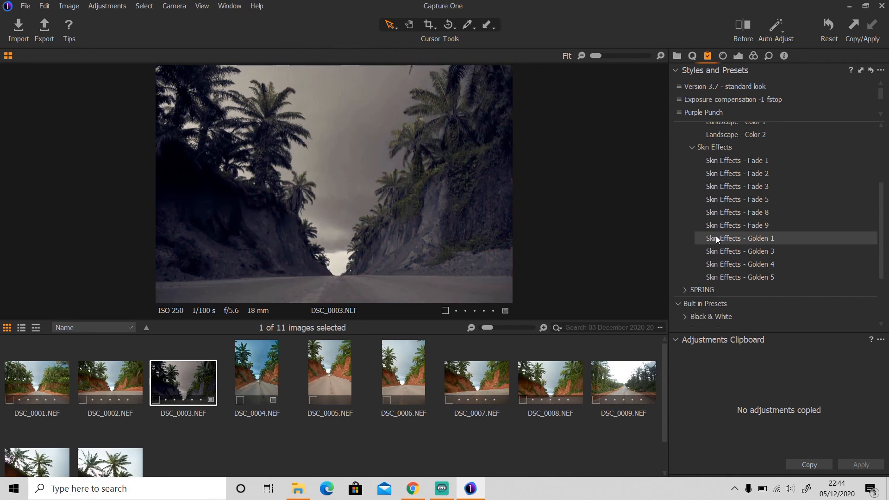
pyautogui.click(695, 147)
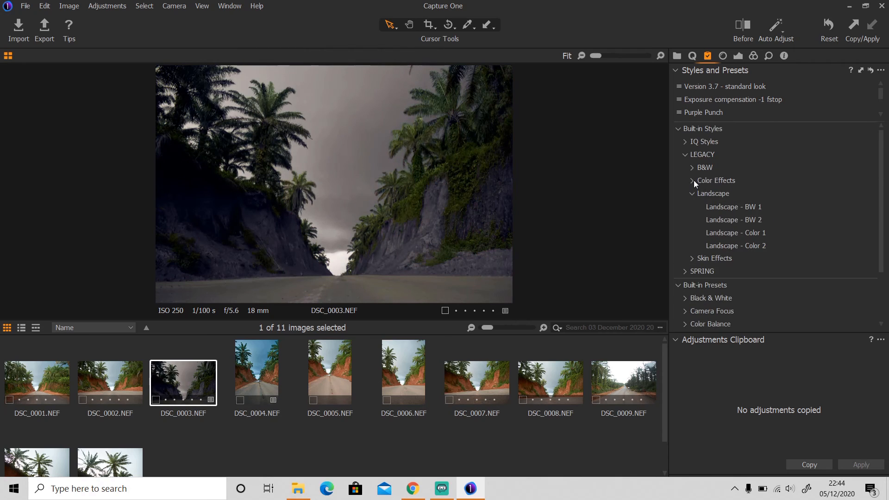
pyautogui.click(694, 180)
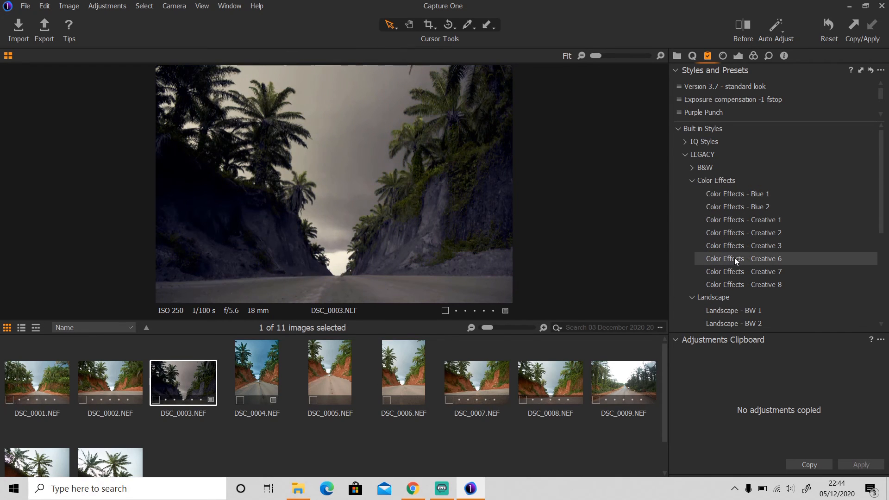
pyautogui.click(686, 141)
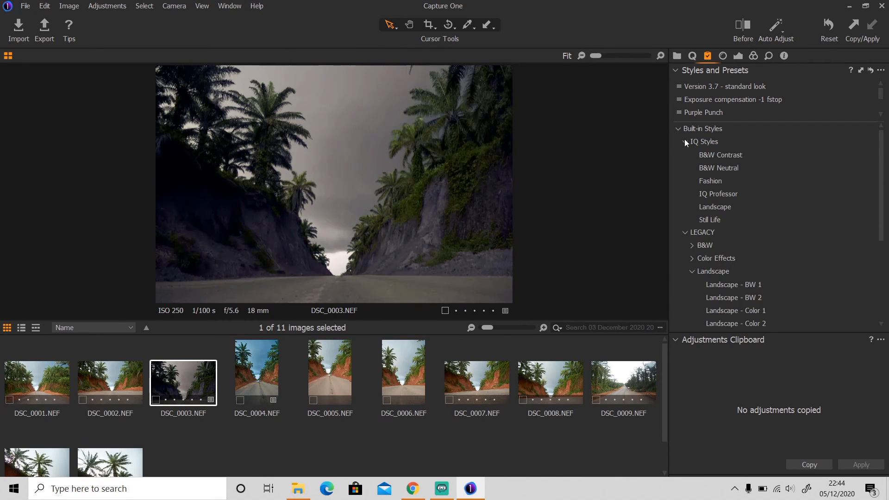
pyautogui.click(706, 221)
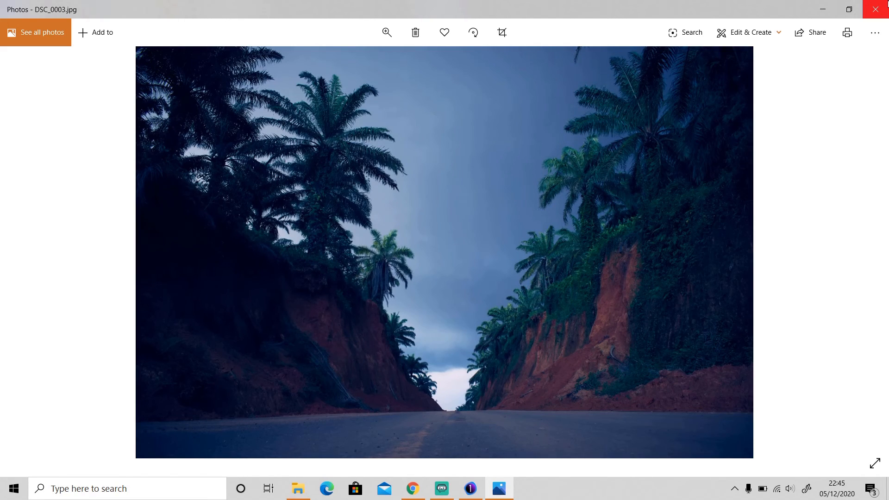
# Step: Step through DSC_0003a.jpg and DSC_0003b.jpg in Photos, then close the viewer
pyautogui.press('Right')
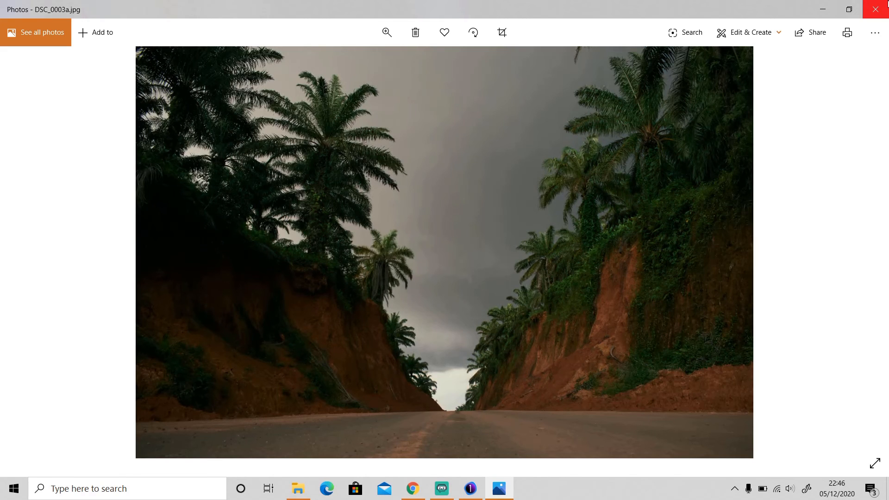
pyautogui.press('Right')
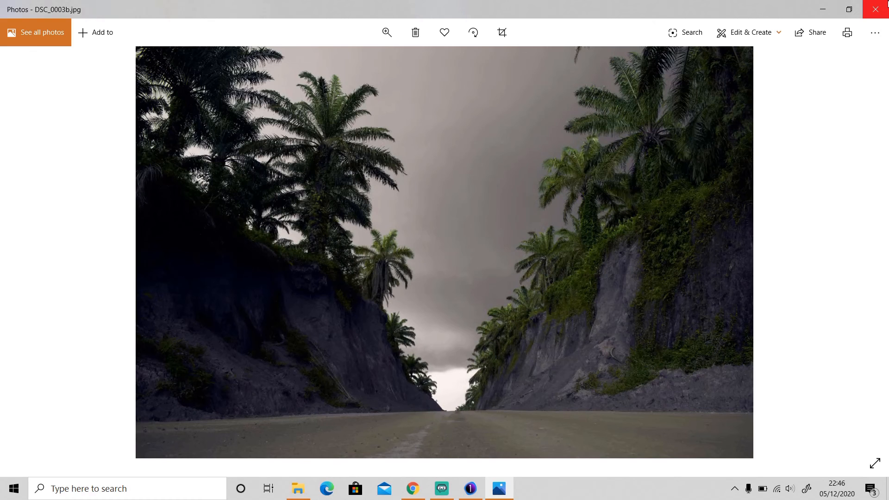
pyautogui.click(886, 4)
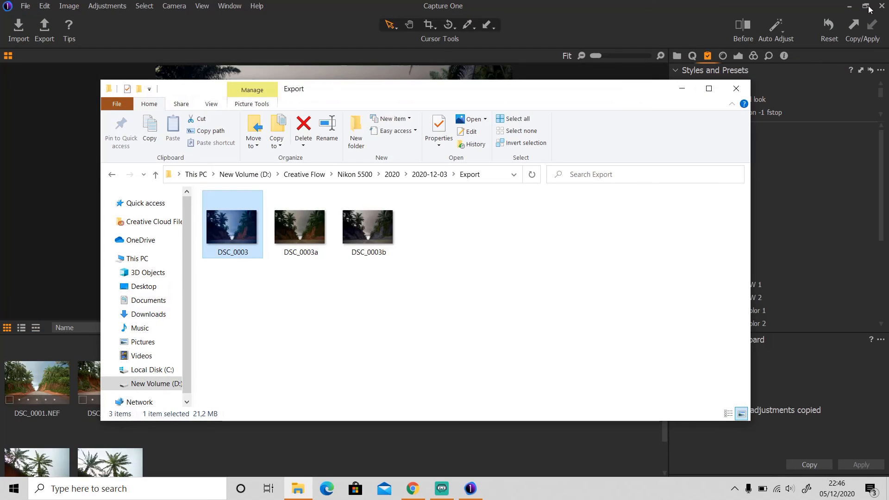
# Step: Bring the Capture One window in front of the Export folder
pyautogui.click(676, 7)
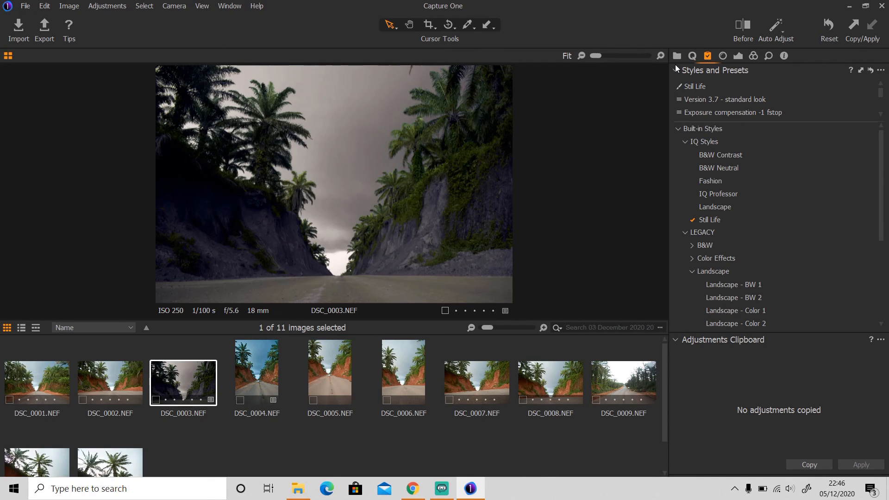
# Step: Collapse IQ Styles, Landscape, LEGACY, Built-in Presets and Built-in Styles after checking the Lens, Exposure and Color tools
pyautogui.click(686, 142)
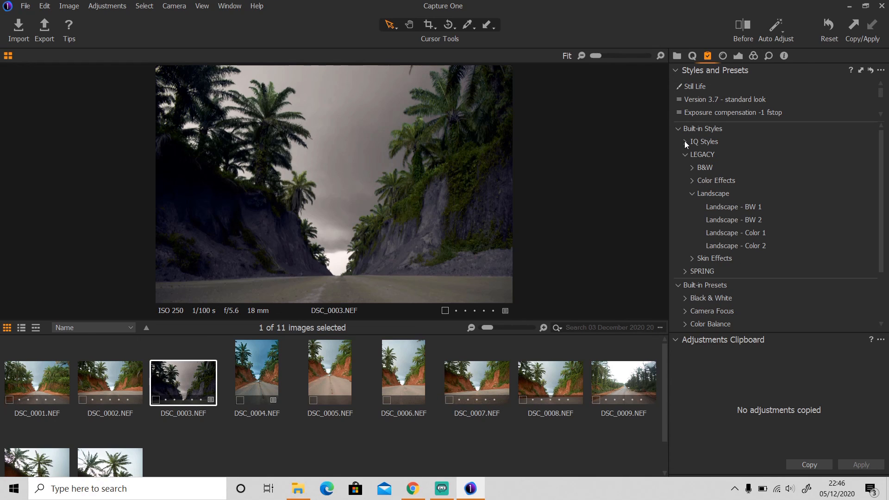
pyautogui.click(693, 193)
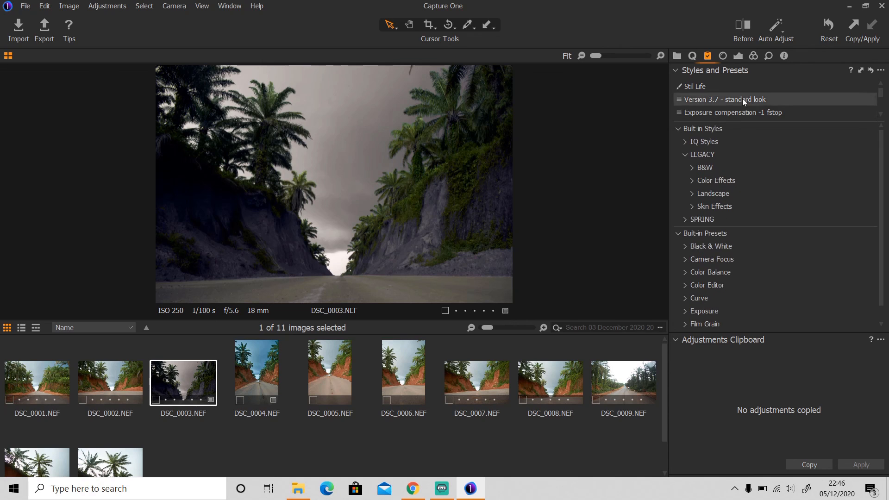
pyautogui.click(724, 56)
pyautogui.click(741, 57)
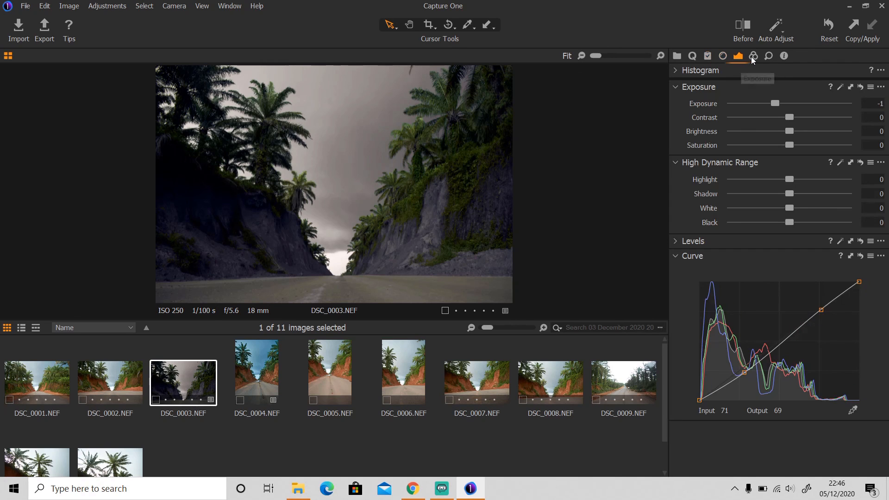
pyautogui.click(751, 57)
pyautogui.click(709, 58)
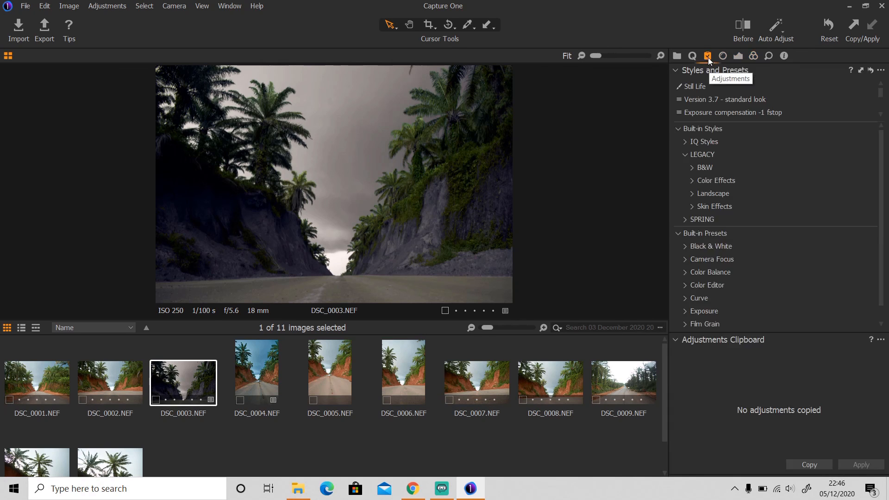
pyautogui.click(684, 155)
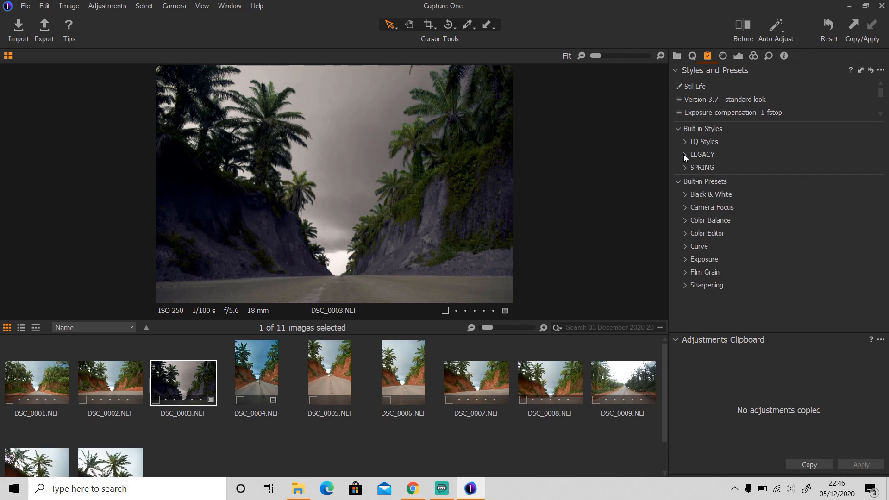
pyautogui.click(679, 182)
pyautogui.click(679, 129)
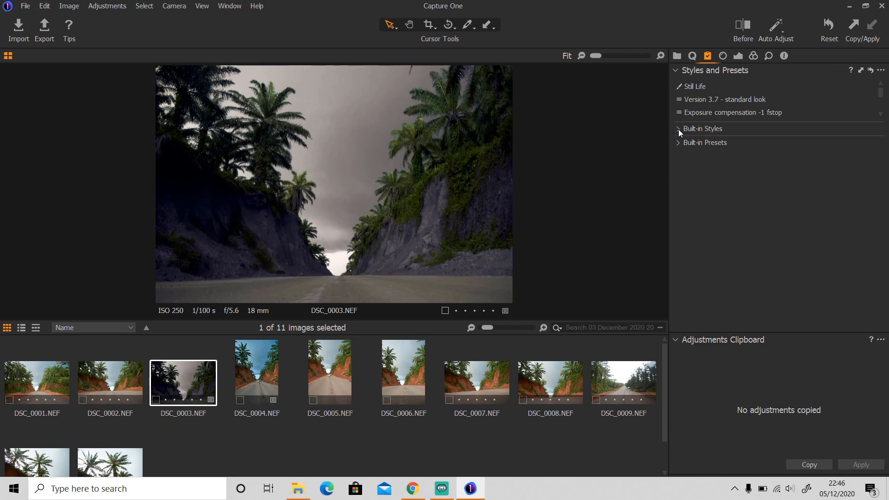